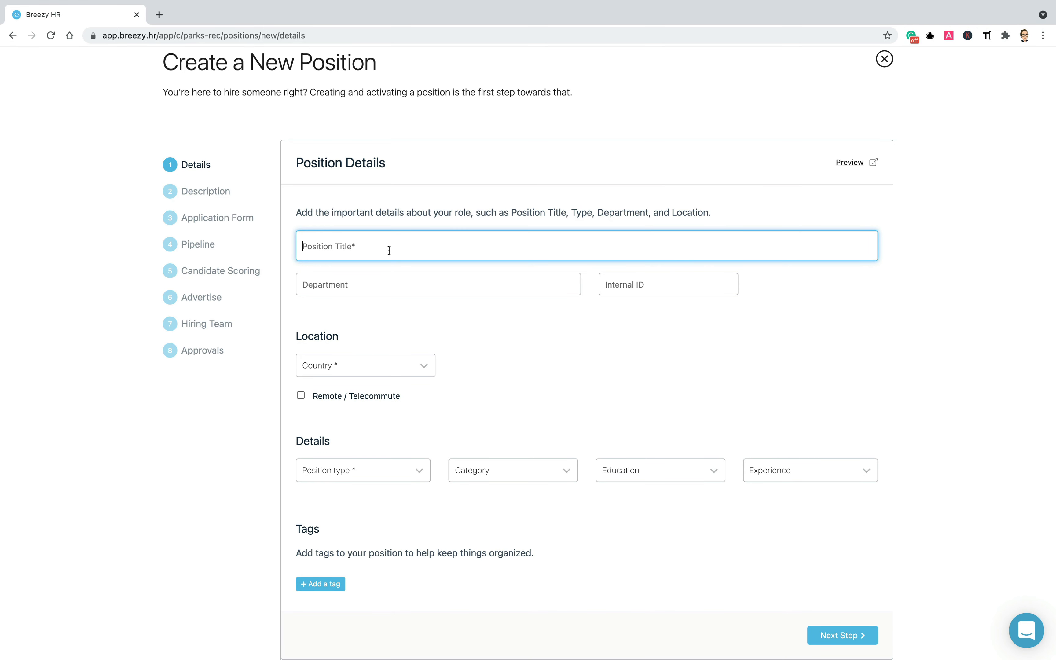
# - Title the position 'Chief Broccoli Inspector' and make it Full-Time
pyautogui.write('Chief Broccoli Inspector')
pyautogui.click(379, 480)
pyautogui.click(376, 493)
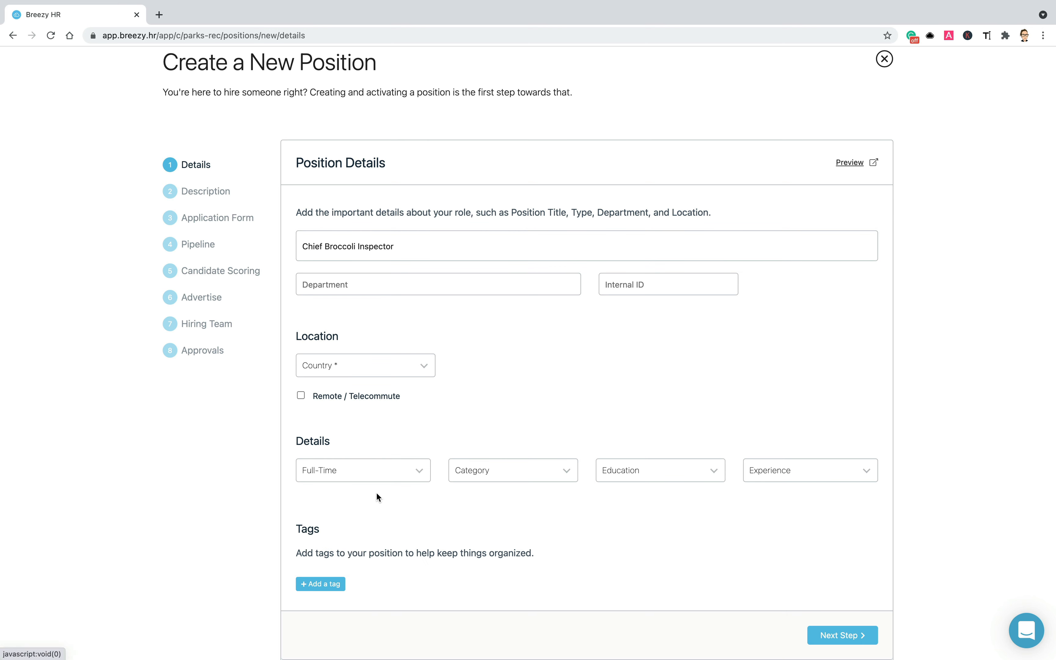
# - Set the location to Smithville, Arizona, United States
pyautogui.click(355, 366)
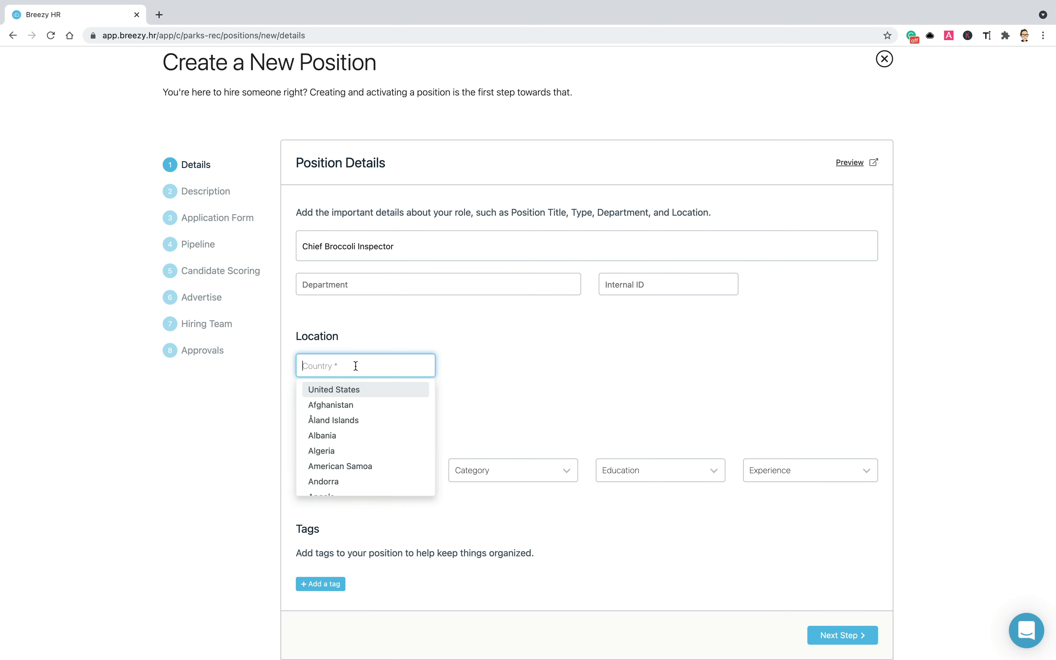
pyautogui.click(351, 389)
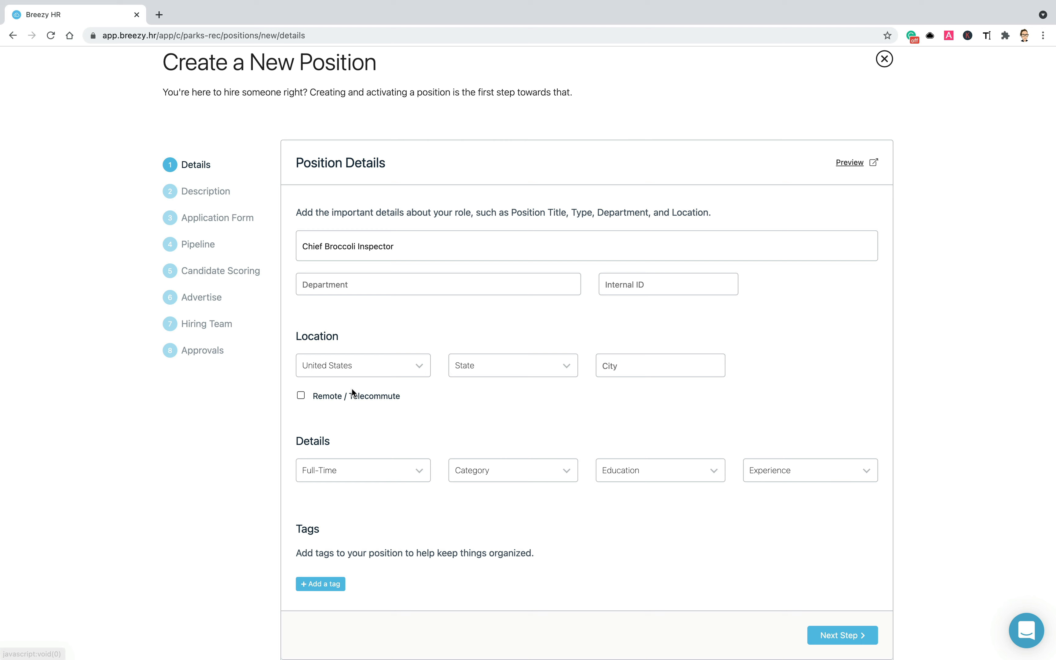
pyautogui.click(491, 369)
pyautogui.click(489, 420)
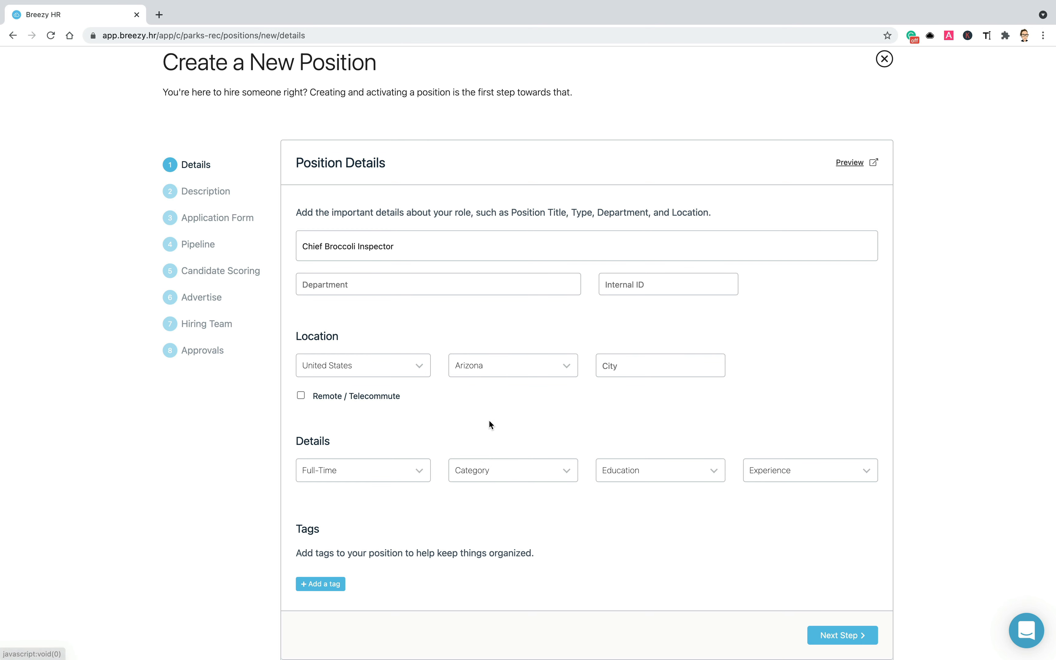
pyautogui.click(640, 369)
pyautogui.write('Smith')
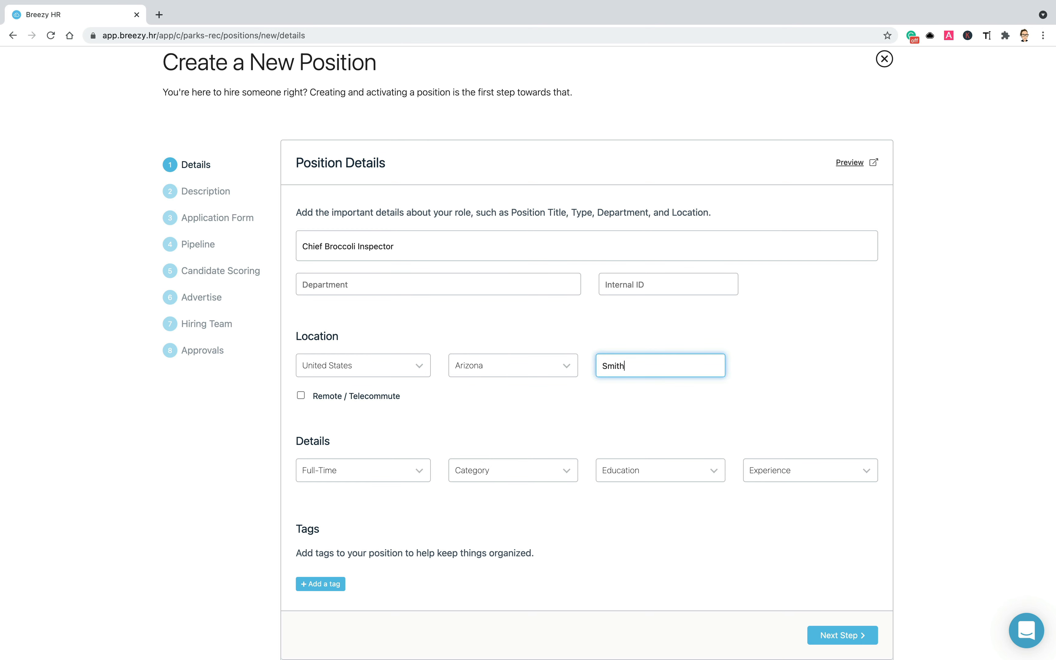
pyautogui.write('ville')
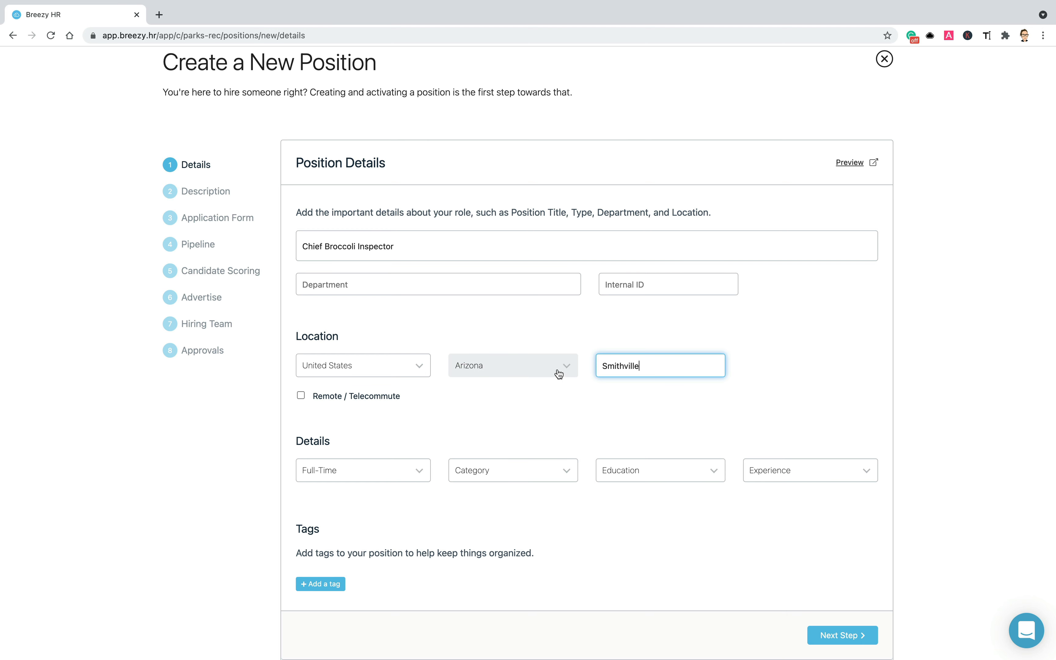
# - Enter department Quality, internal ID 1435, and category Product Management
pyautogui.click(448, 283)
pyautogui.write('Quality')
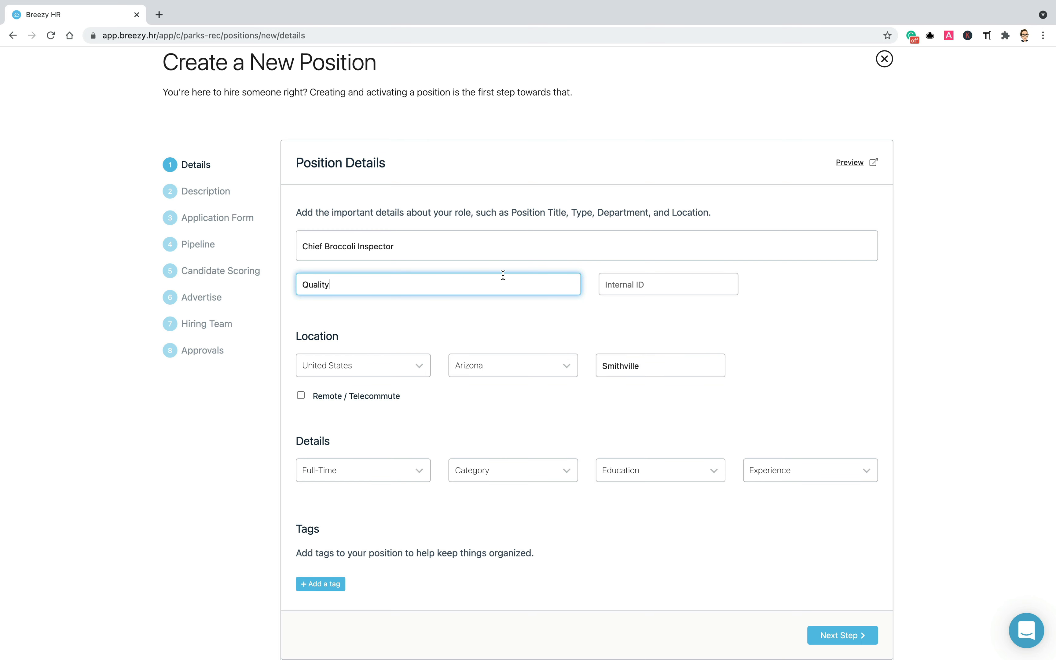
pyautogui.click(655, 278)
pyautogui.write('1435')
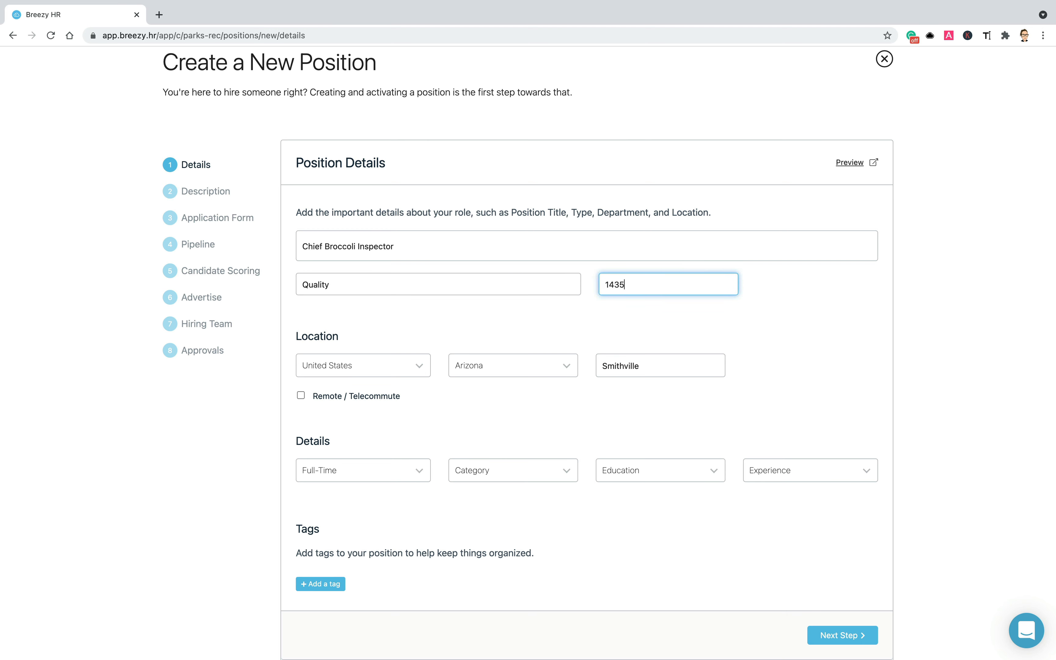
pyautogui.click(545, 472)
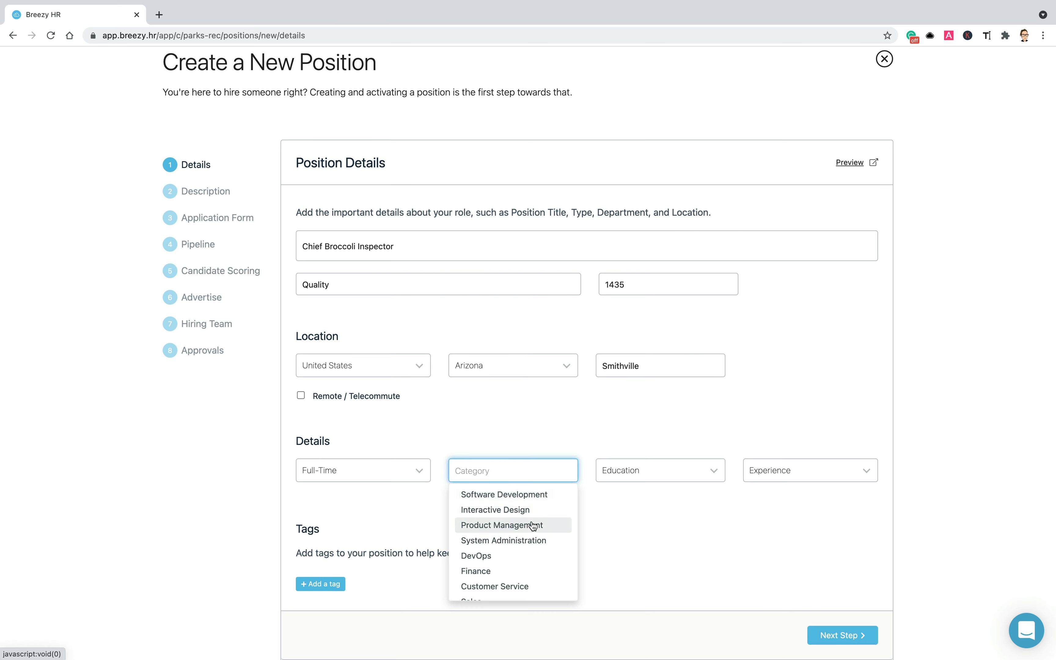
pyautogui.click(532, 522)
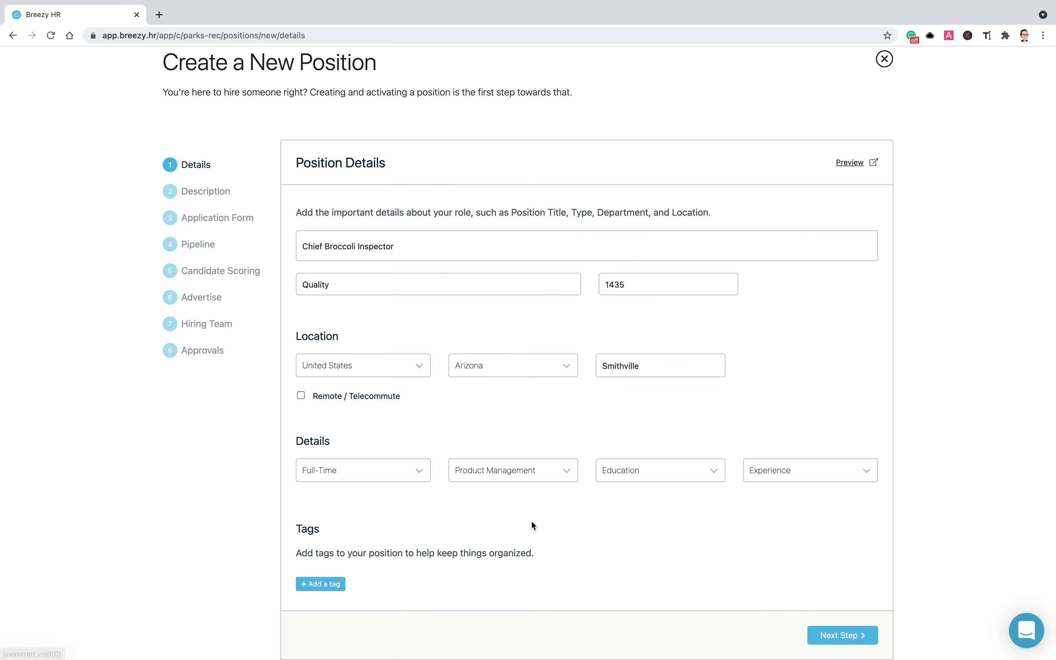
# - Save the existing '2 openings' tag on the position and proceed to the Description step
pyautogui.click(327, 584)
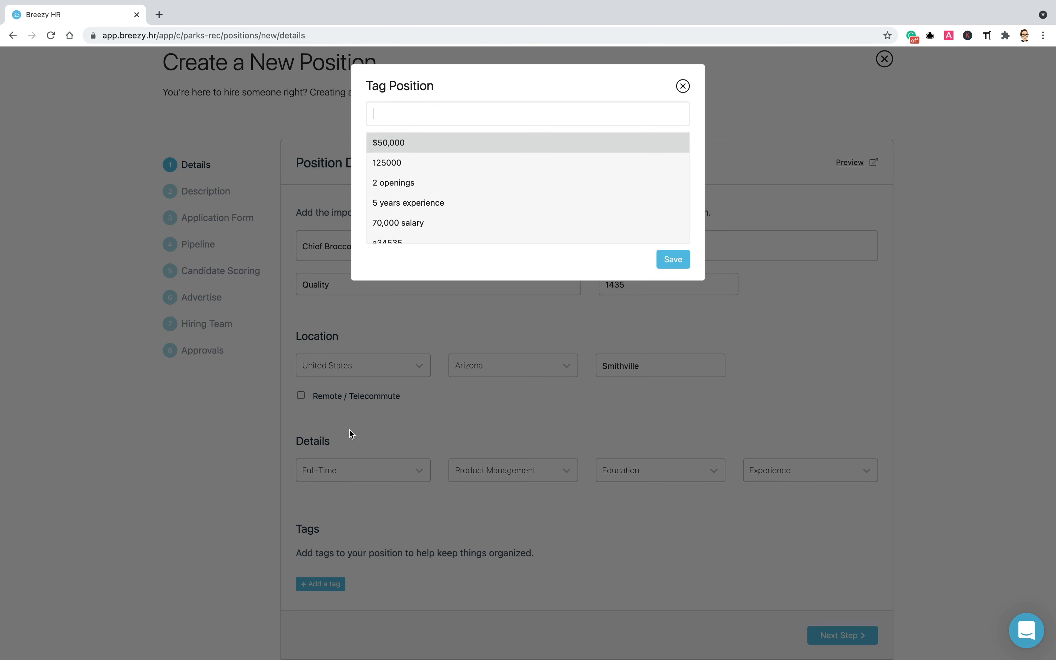
pyautogui.click(449, 186)
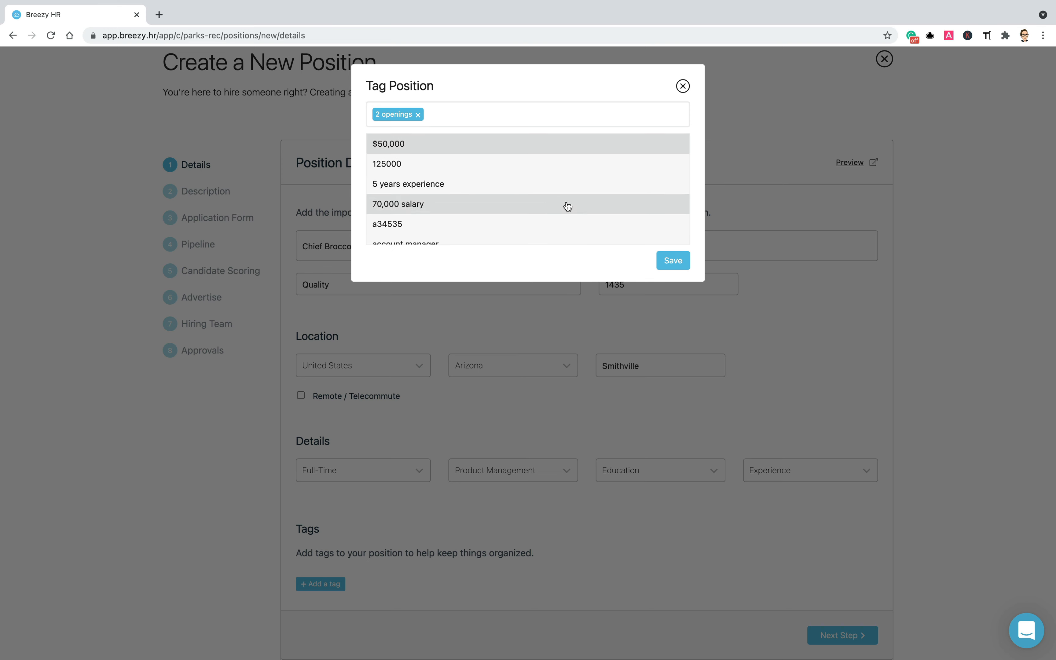
pyautogui.click(671, 259)
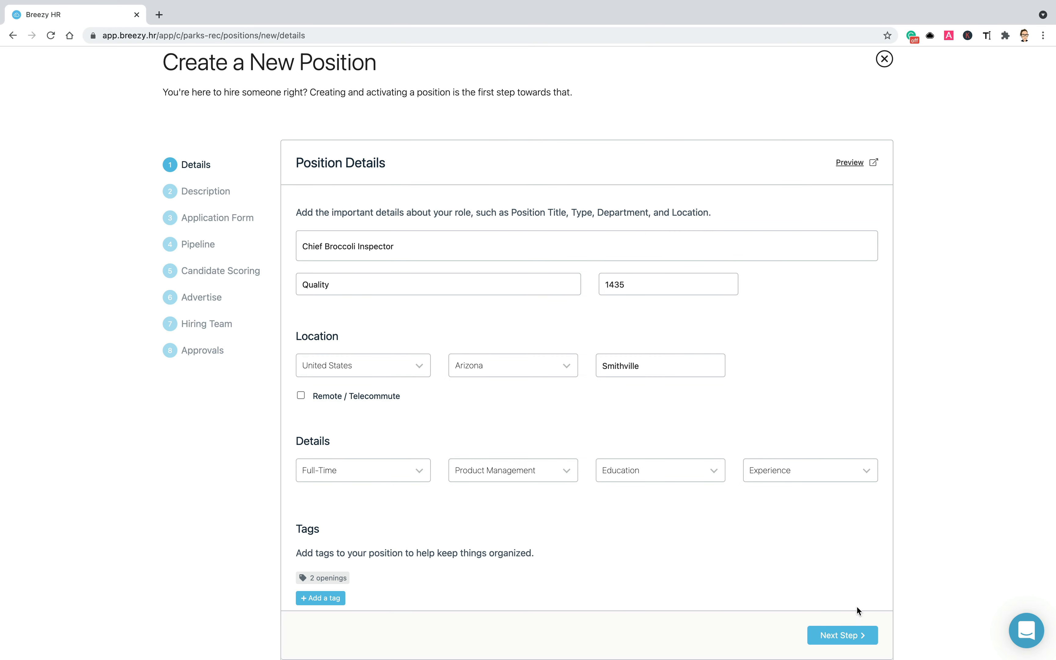
pyautogui.click(852, 637)
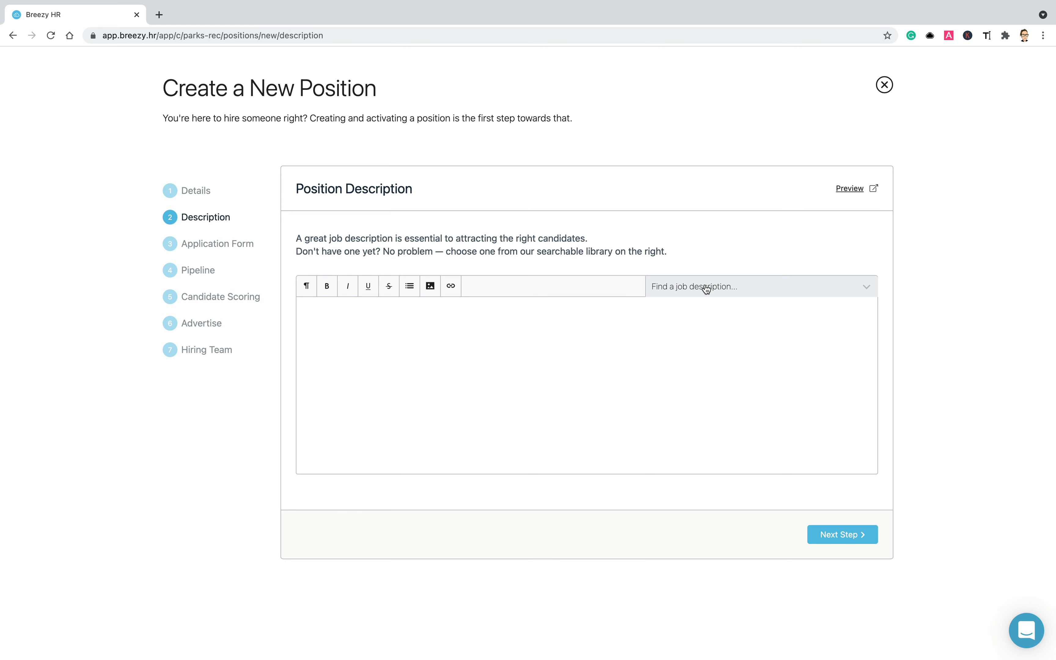
# - Search 'quality' in the job description library and load the Quality Inspector template
pyautogui.click(706, 289)
pyautogui.write('quality')
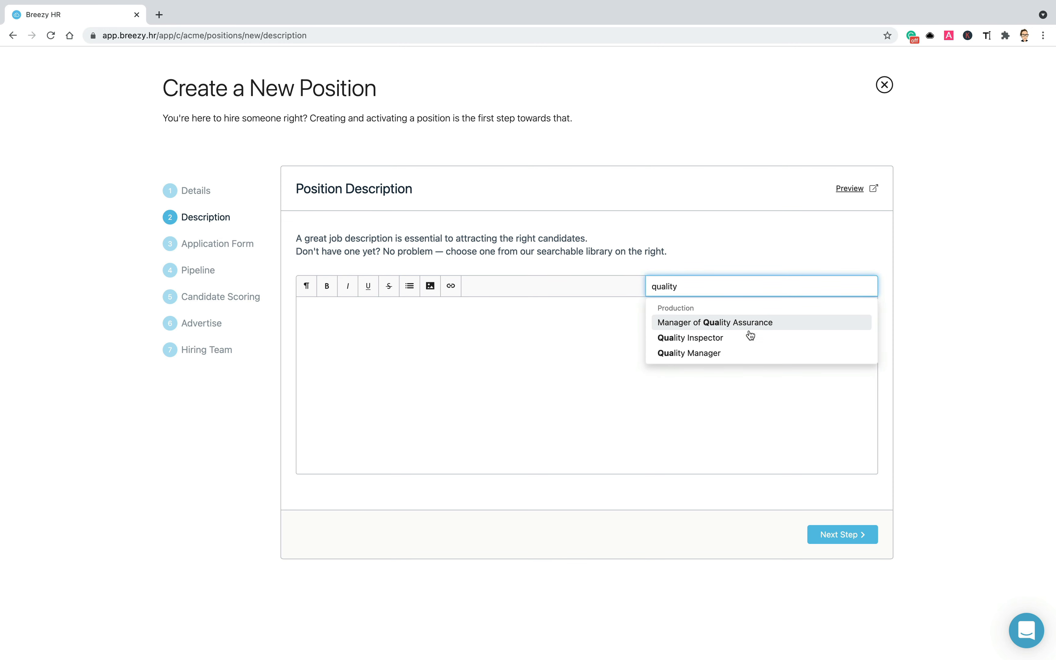
pyautogui.click(750, 336)
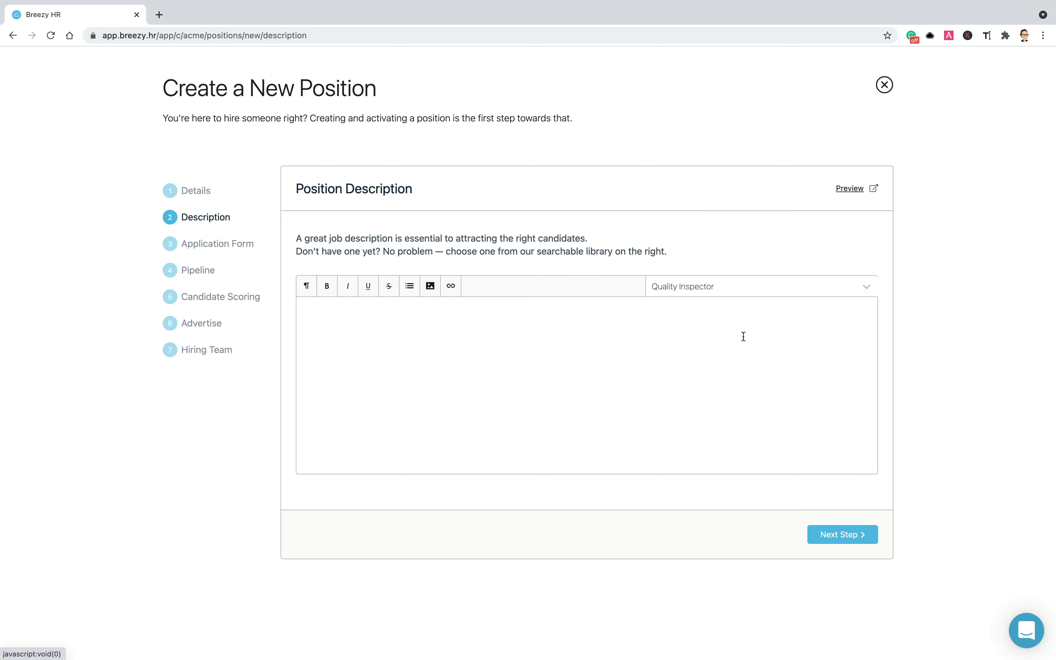
# - Replace 'Quality' with 'Chief Broccoli' in the three headings and go to the Application Form
pyautogui.doubleClick(362, 317)
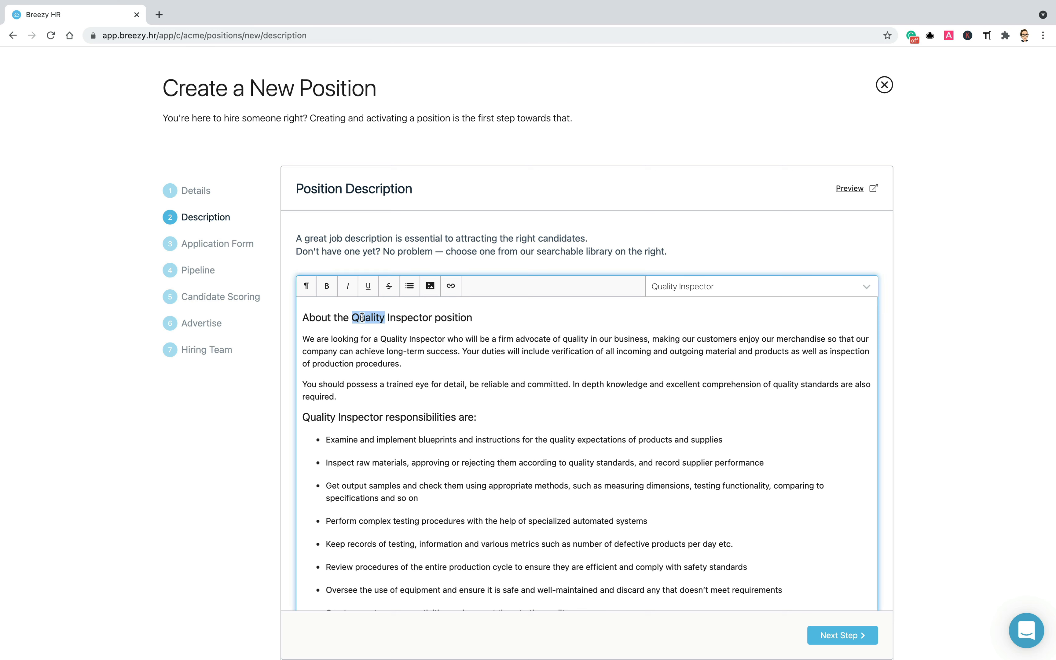
pyautogui.write('Chief Broccoli')
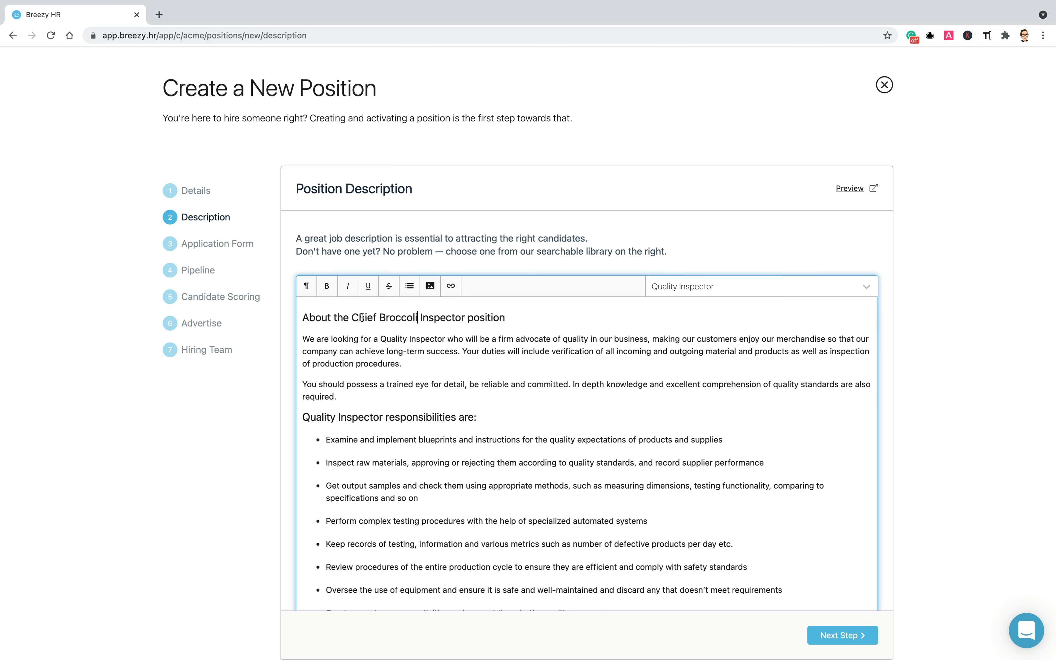
pyautogui.doubleClick(315, 417)
pyautogui.write('Chief Broccoli')
pyautogui.scroll(-5, 518, 434)
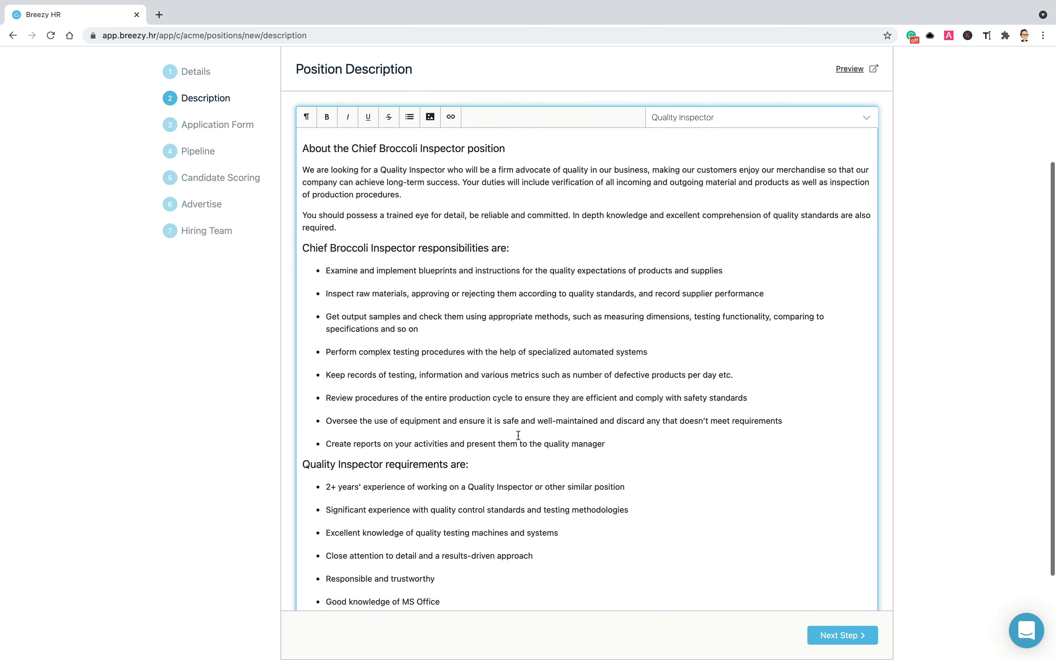
pyautogui.doubleClick(315, 387)
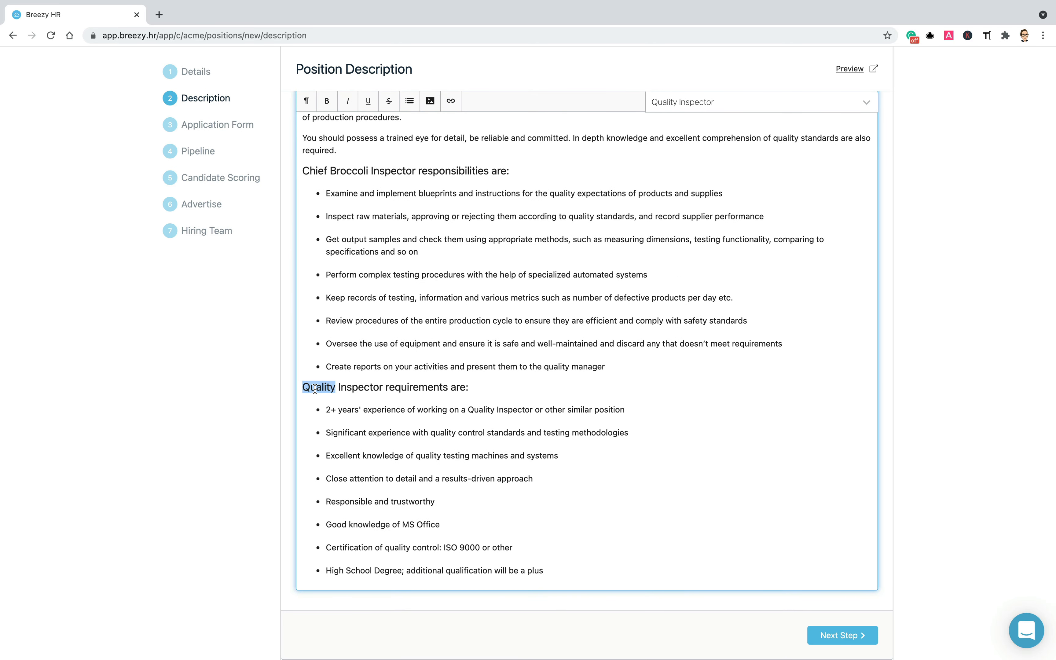
pyautogui.write('Chief Broccoli')
pyautogui.scroll(-2, 400, 412)
pyautogui.click(826, 606)
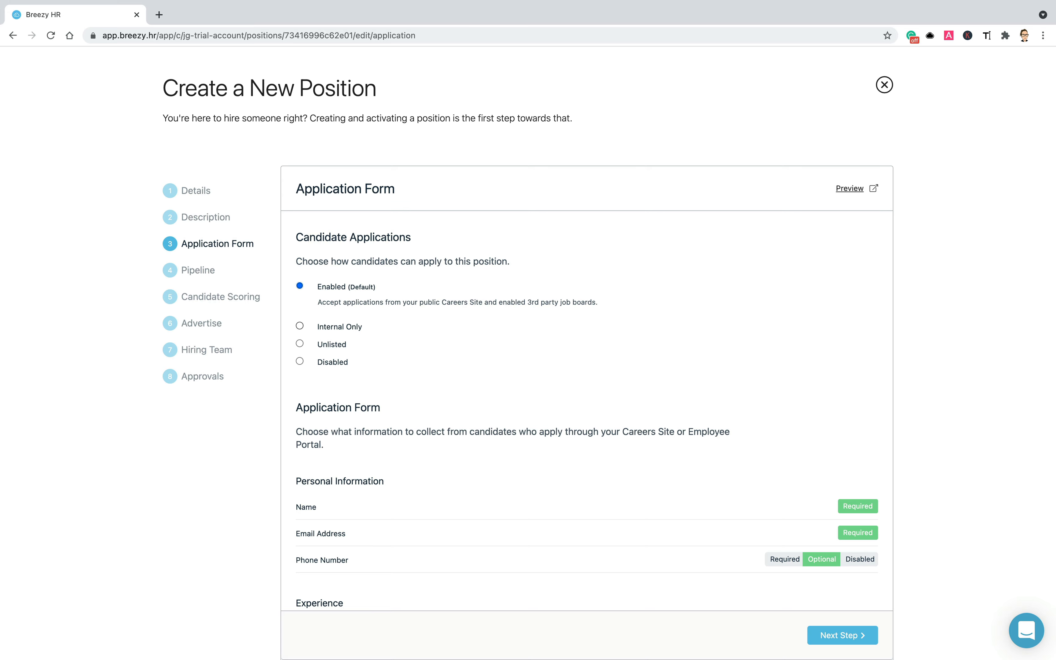
pyautogui.click(300, 326)
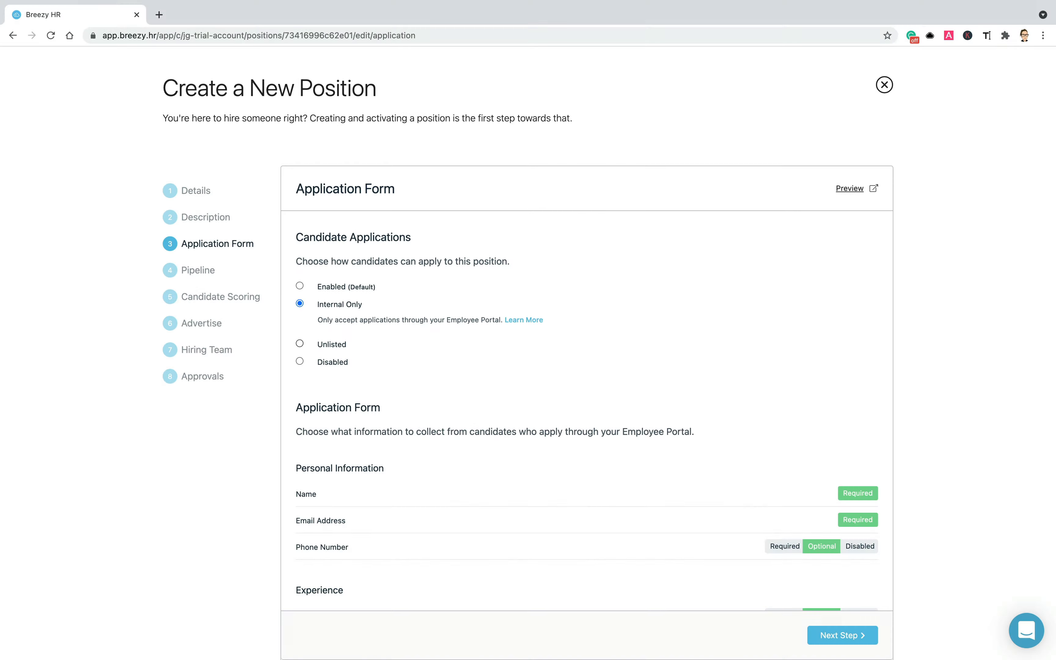
pyautogui.click(300, 344)
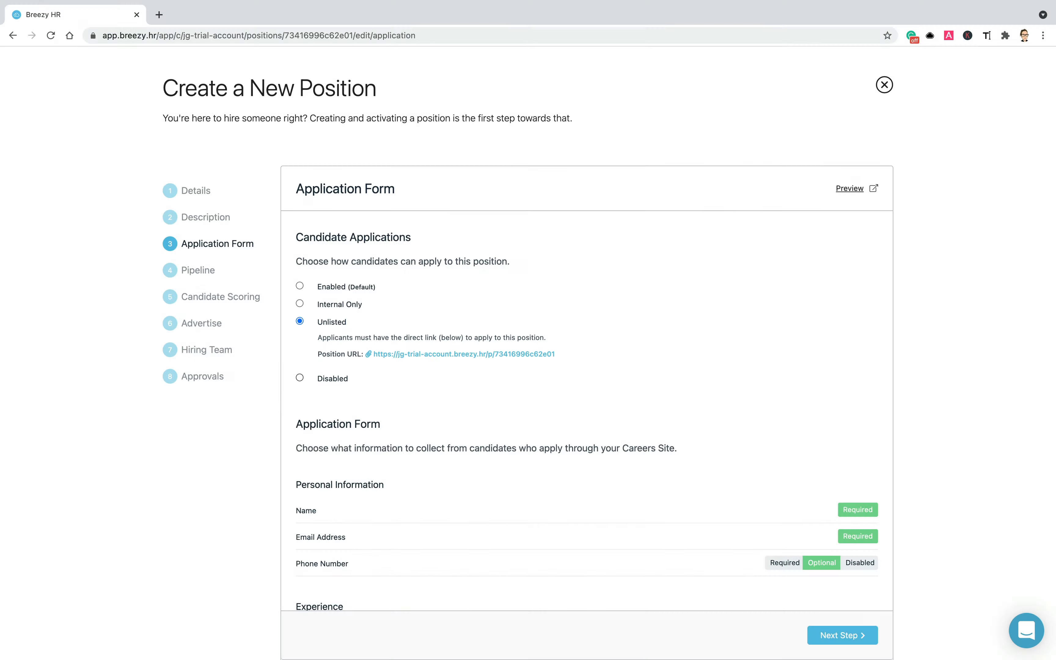
pyautogui.click(300, 377)
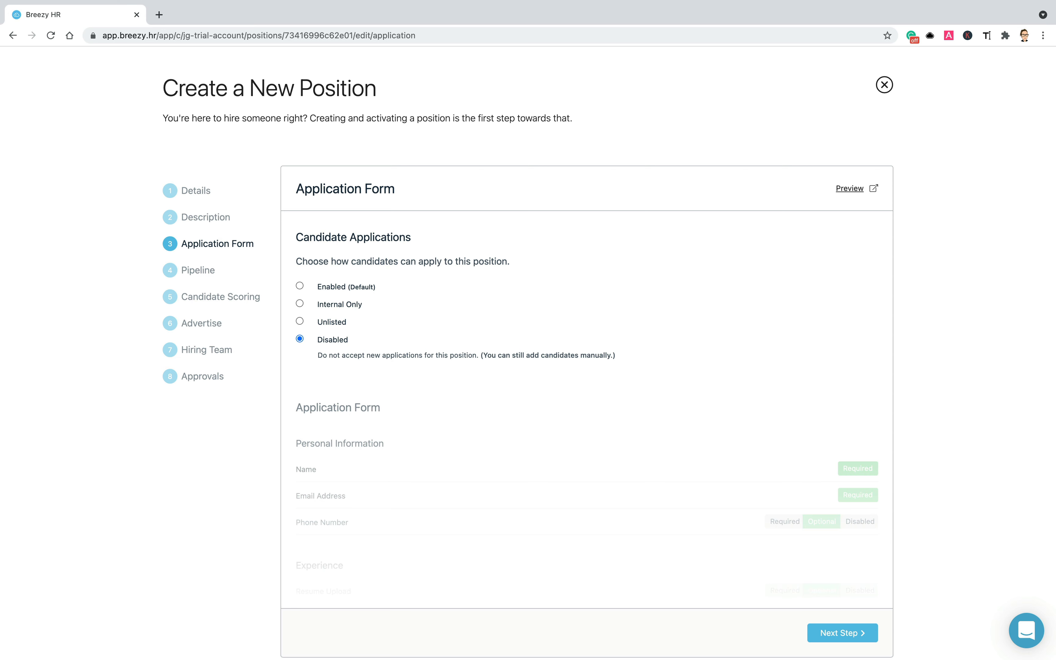
pyautogui.click(300, 286)
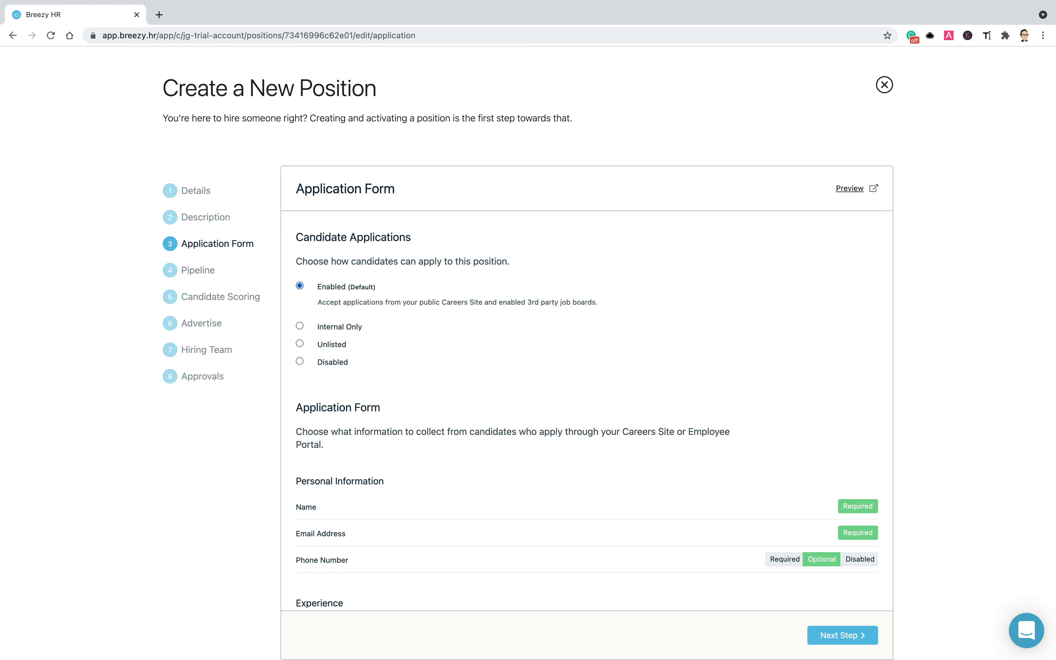
pyautogui.scroll(-3, 524, 327)
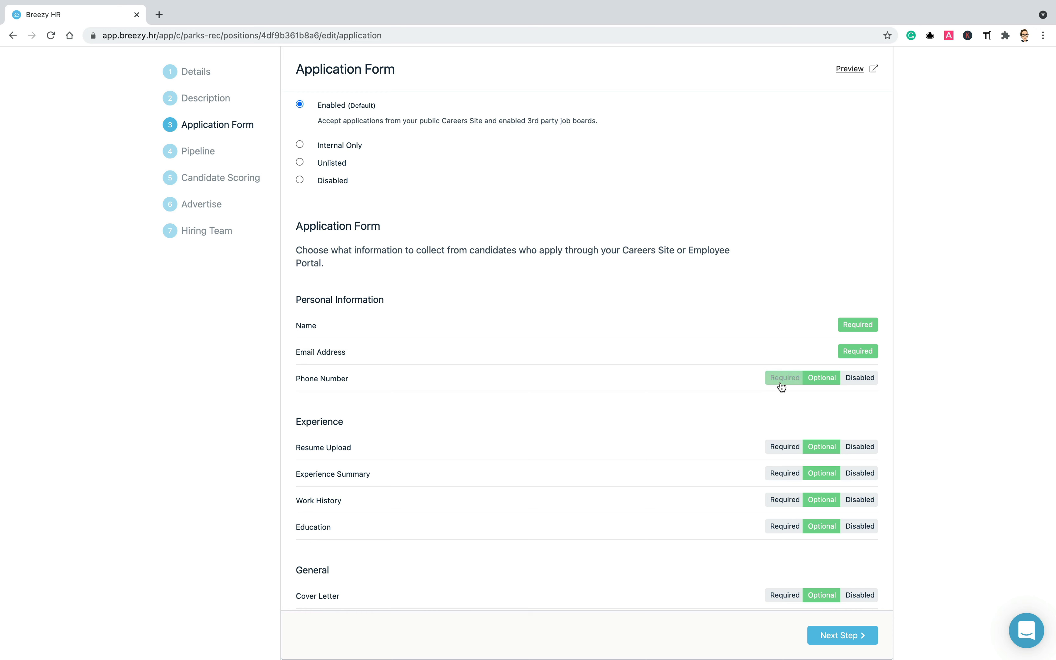
# - Mark Resume Upload and Education as Required on the application form
pyautogui.click(780, 385)
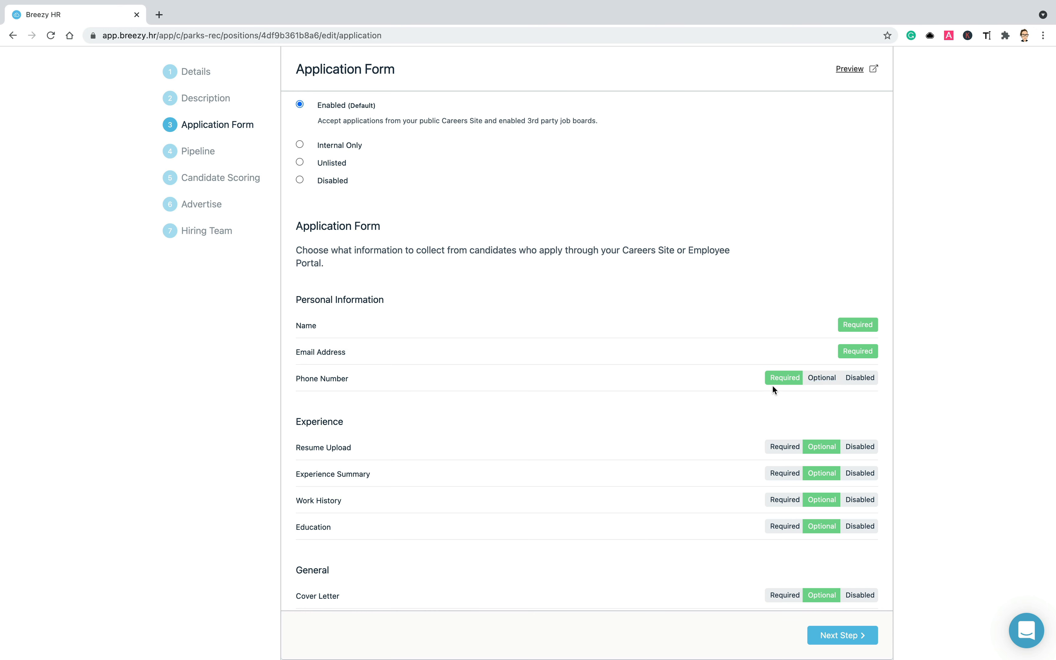
pyautogui.scroll(-2, 771, 385)
pyautogui.scroll(-1, 772, 385)
pyautogui.click(781, 371)
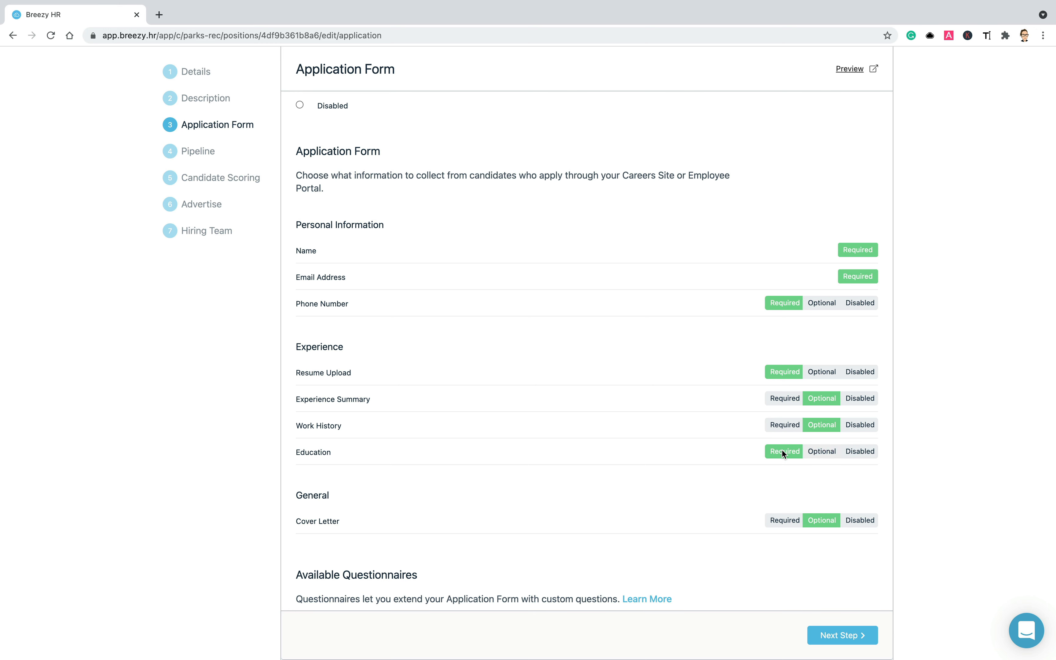
pyautogui.scroll(-5, 782, 452)
pyautogui.scroll(-5, 782, 452)
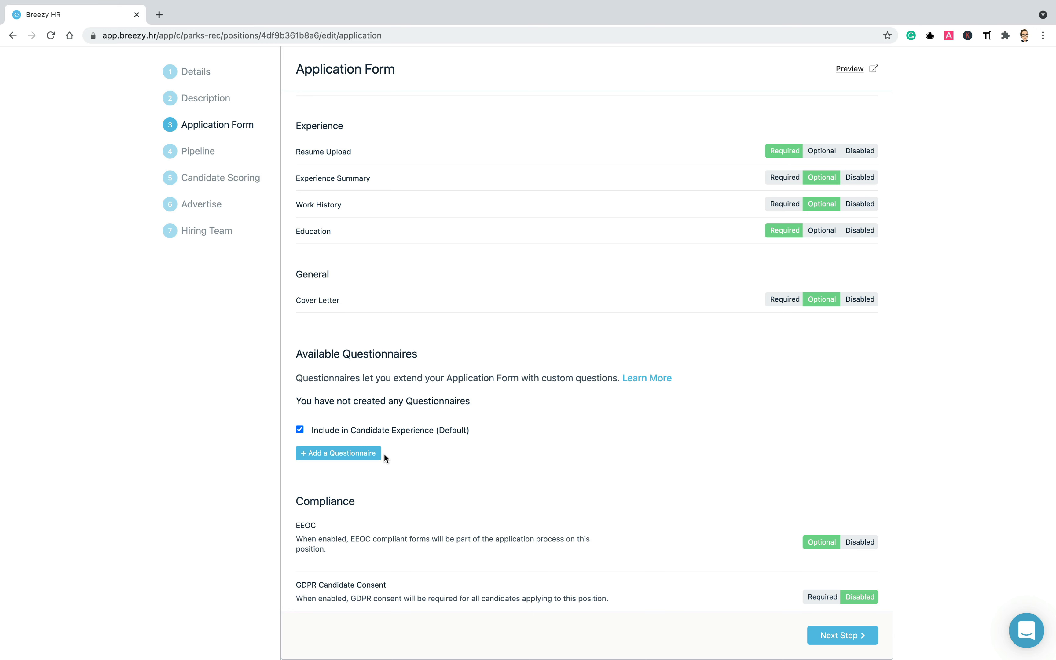
# - Add the General Application Questions questionnaire and proceed to the Position Pipeline step
pyautogui.click(361, 454)
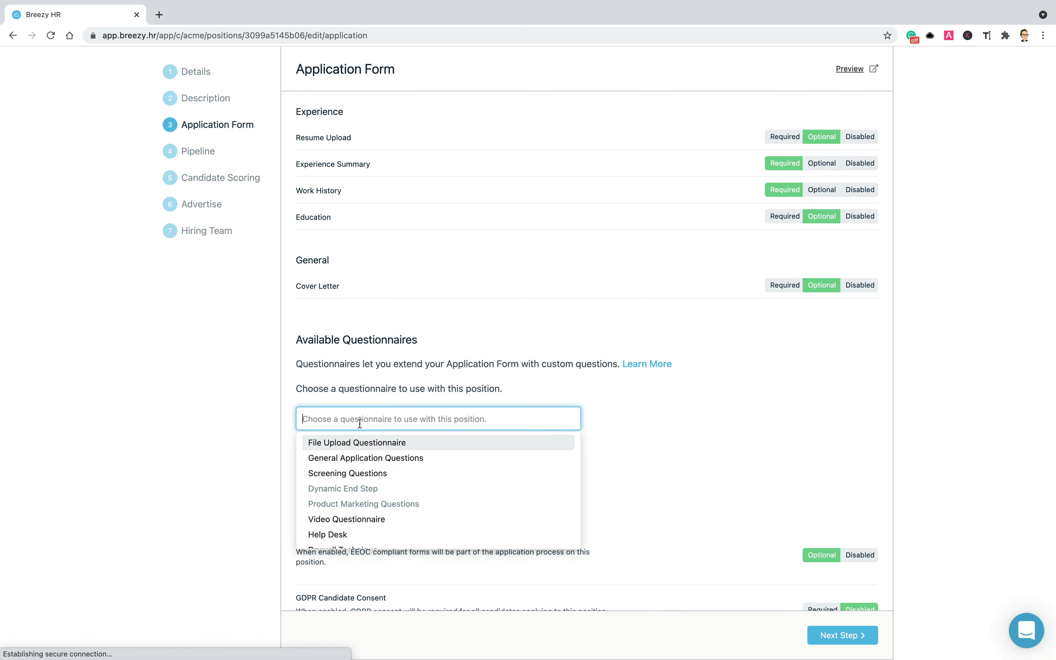
pyautogui.click(356, 457)
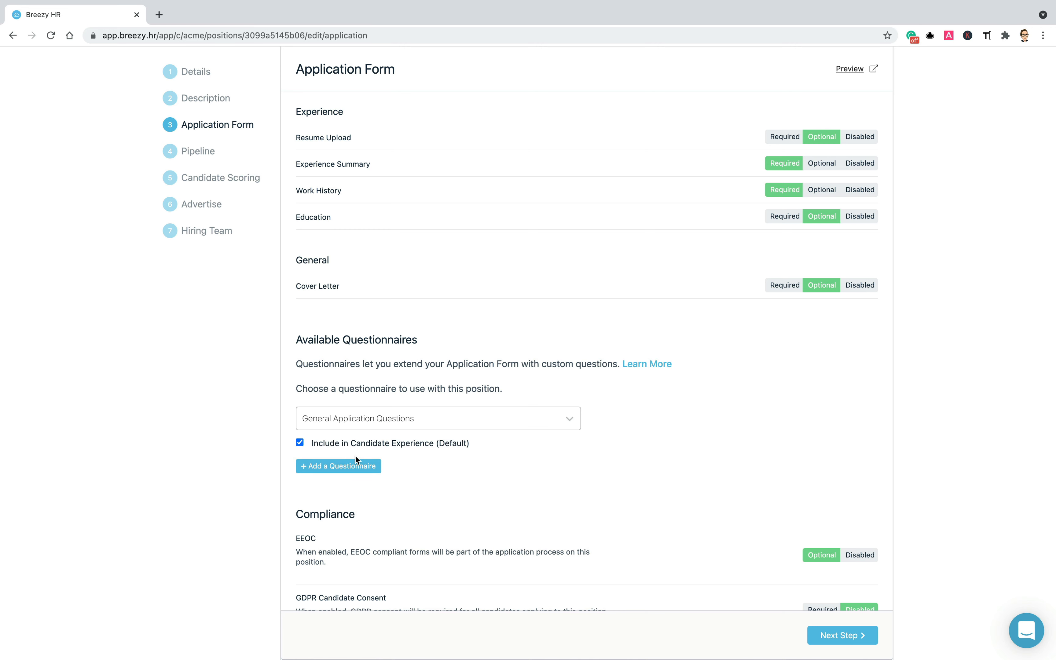
pyautogui.scroll(-3, 356, 456)
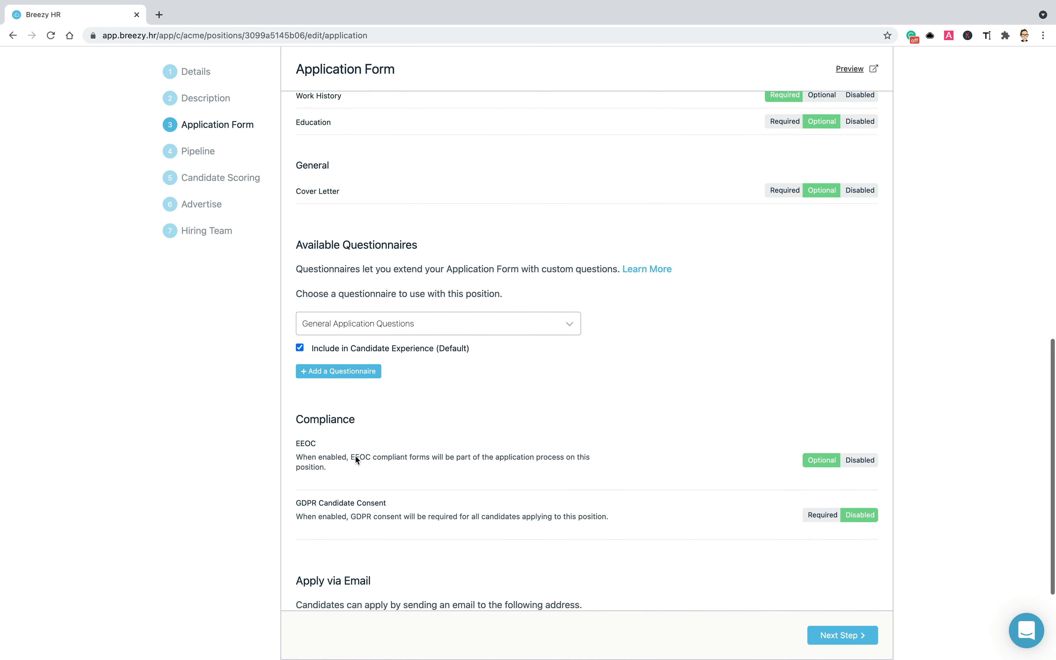
pyautogui.scroll(-1, 355, 457)
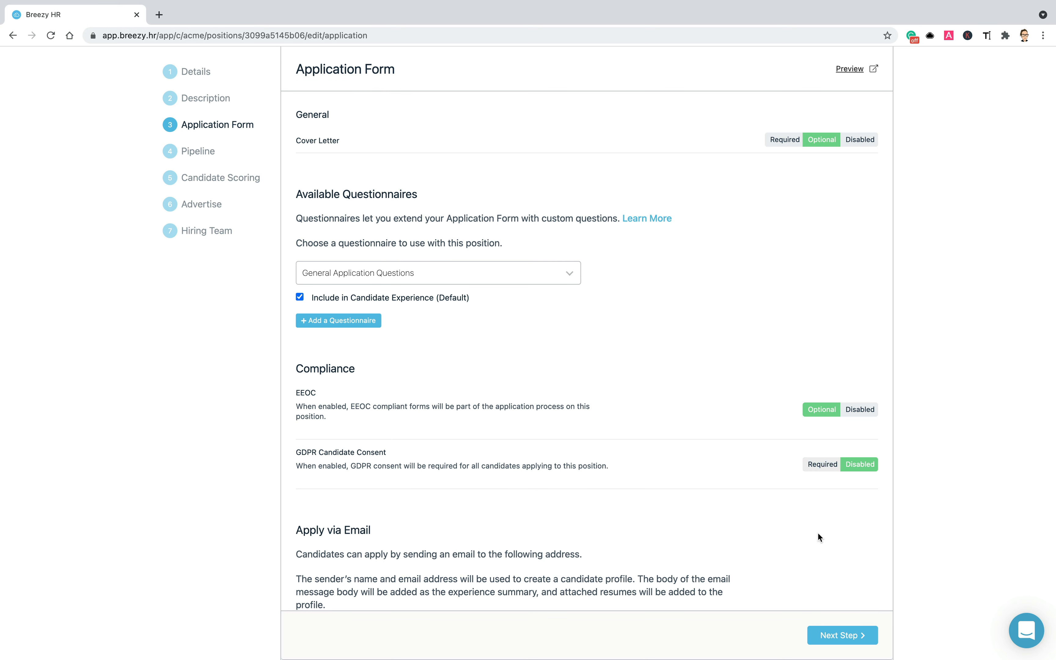
pyautogui.scroll(-5, 818, 534)
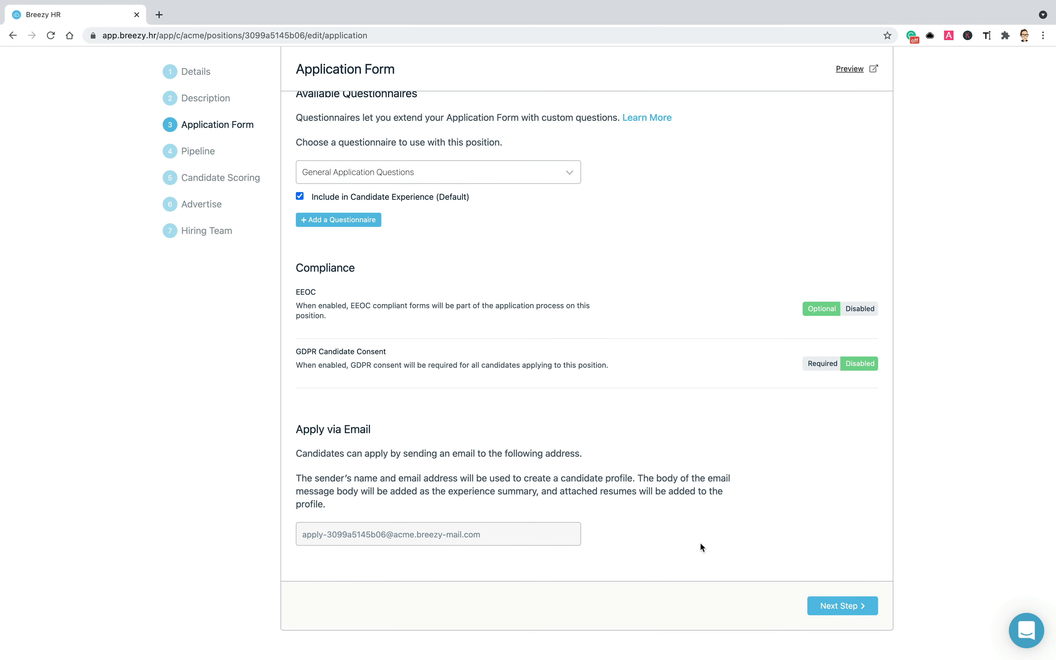
pyautogui.click(831, 607)
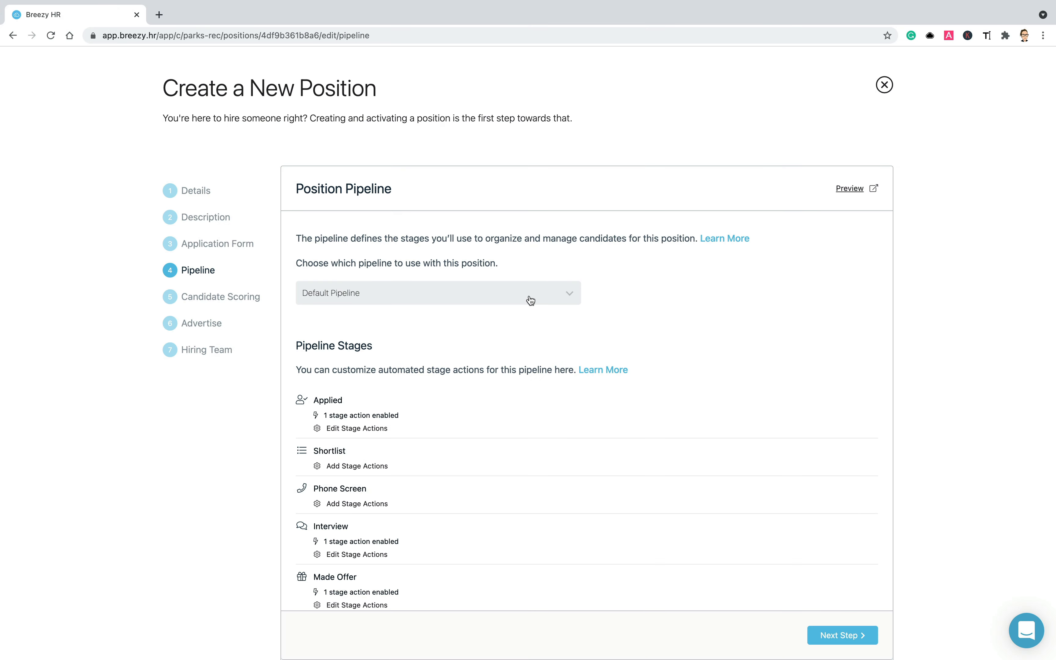
# - Switch the position's pipeline from Default to Operations
pyautogui.click(531, 300)
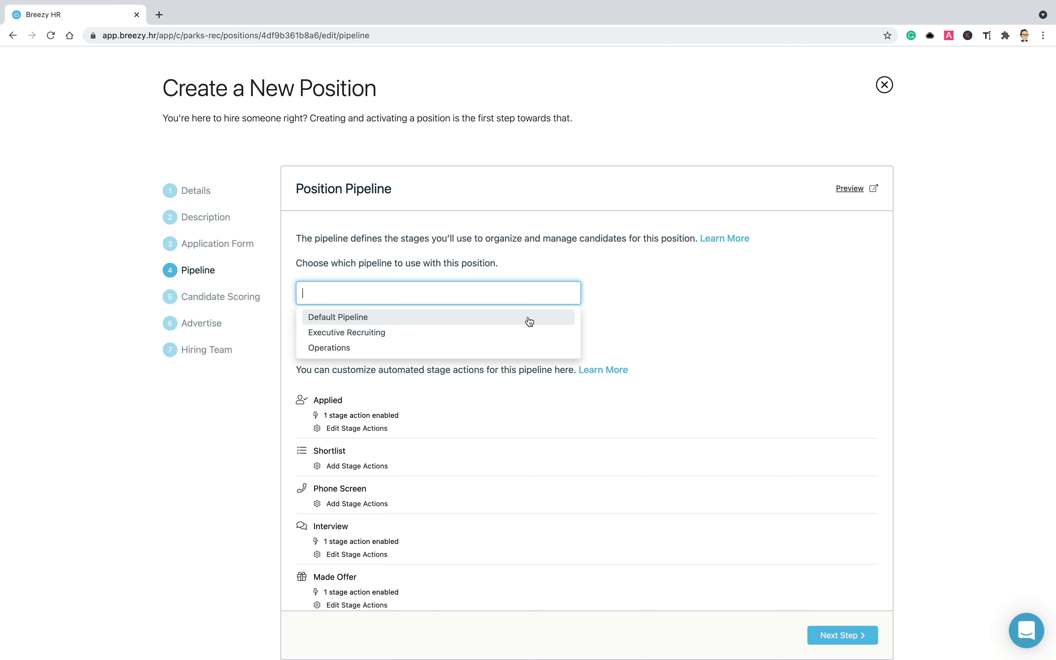
pyautogui.click(528, 349)
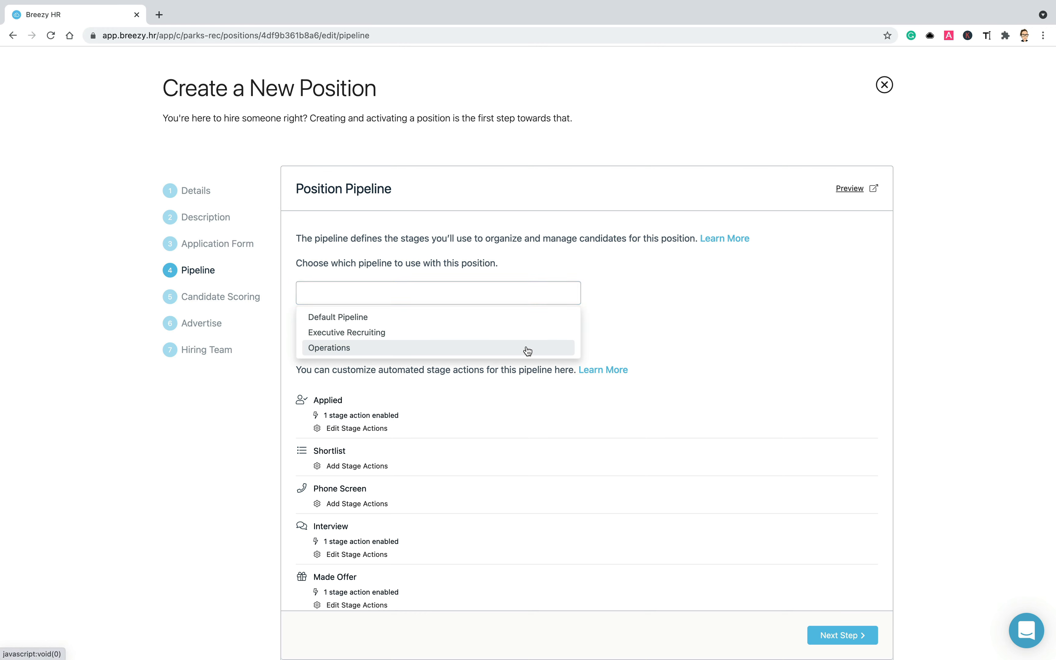
pyautogui.scroll(-3, 528, 351)
pyautogui.scroll(-5, 526, 347)
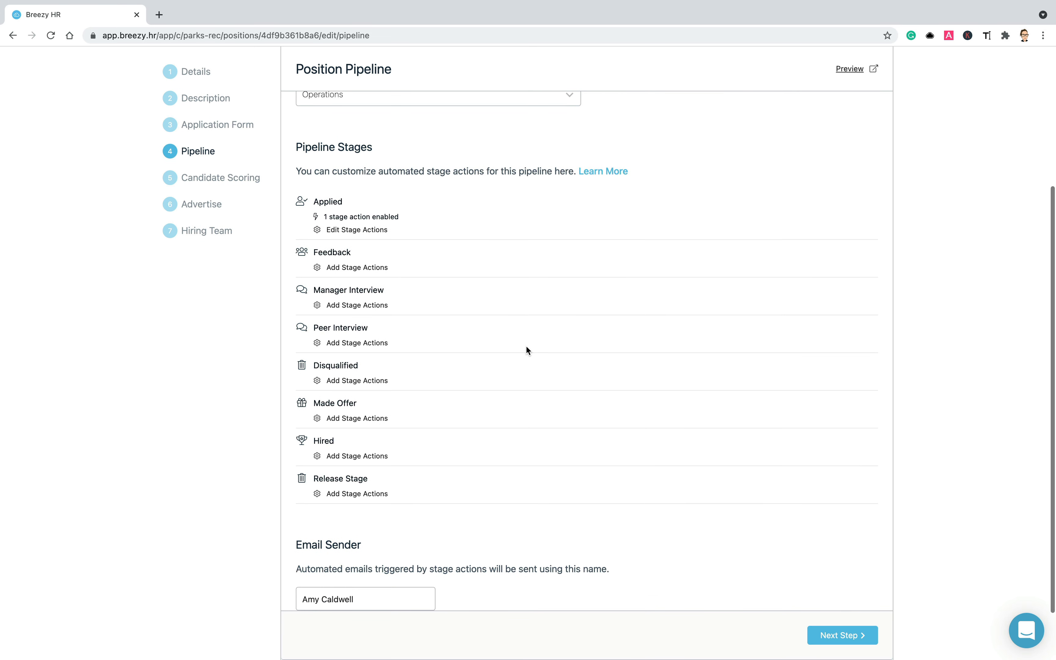
pyautogui.scroll(-2, 527, 349)
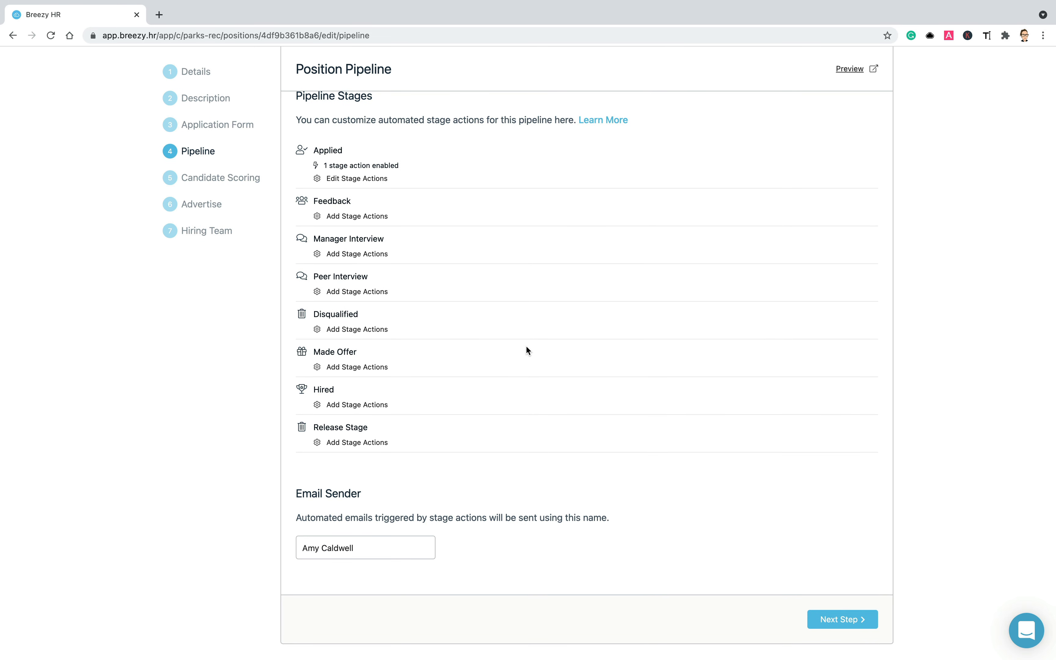
pyautogui.scroll(1, 527, 348)
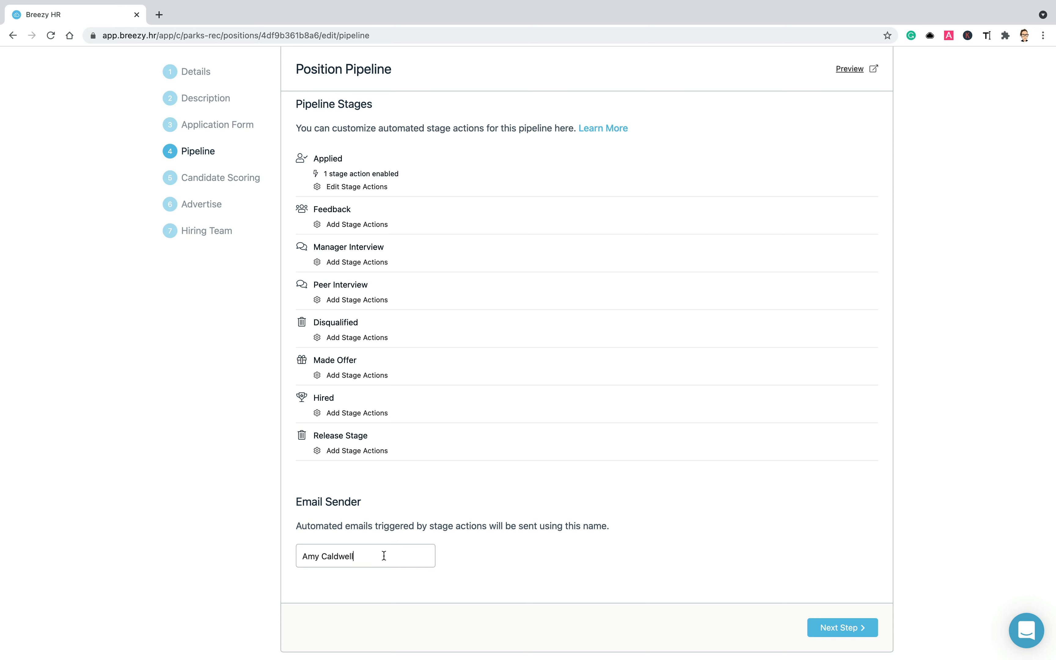
# - Replace the automated-email sender name with a new person's name
pyautogui.moveTo(383, 556); pyautogui.dragTo(297, 556)
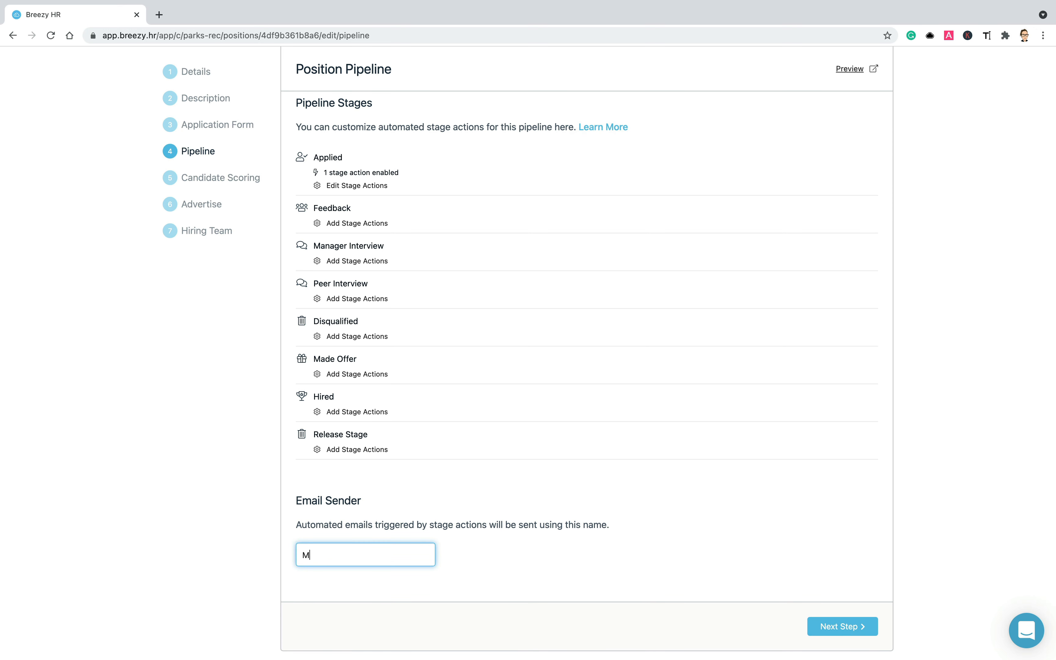
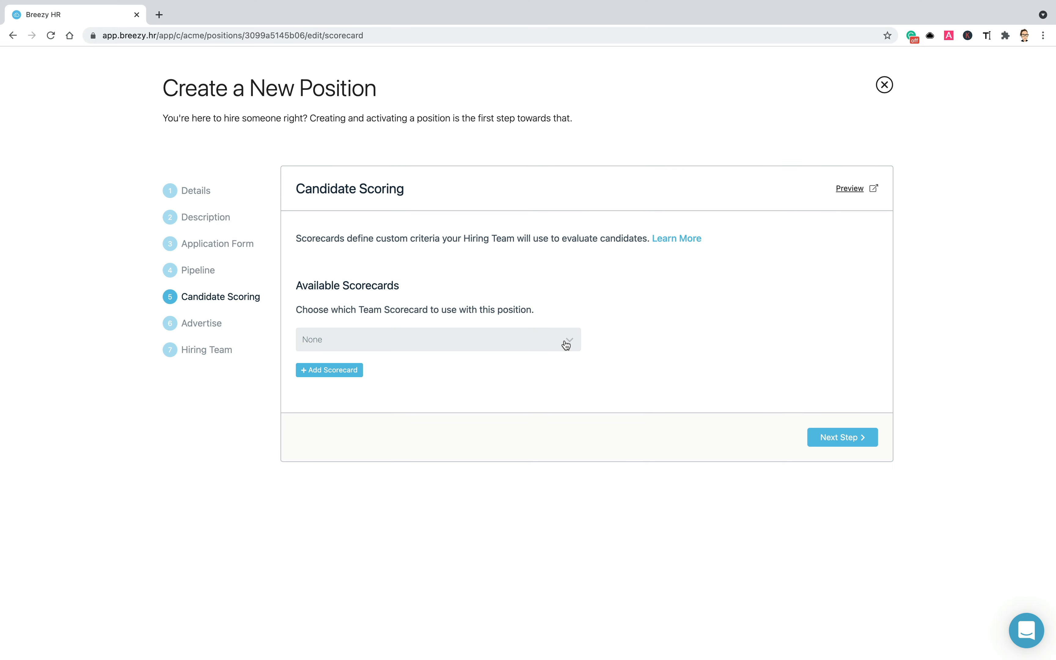
pyautogui.click(565, 341)
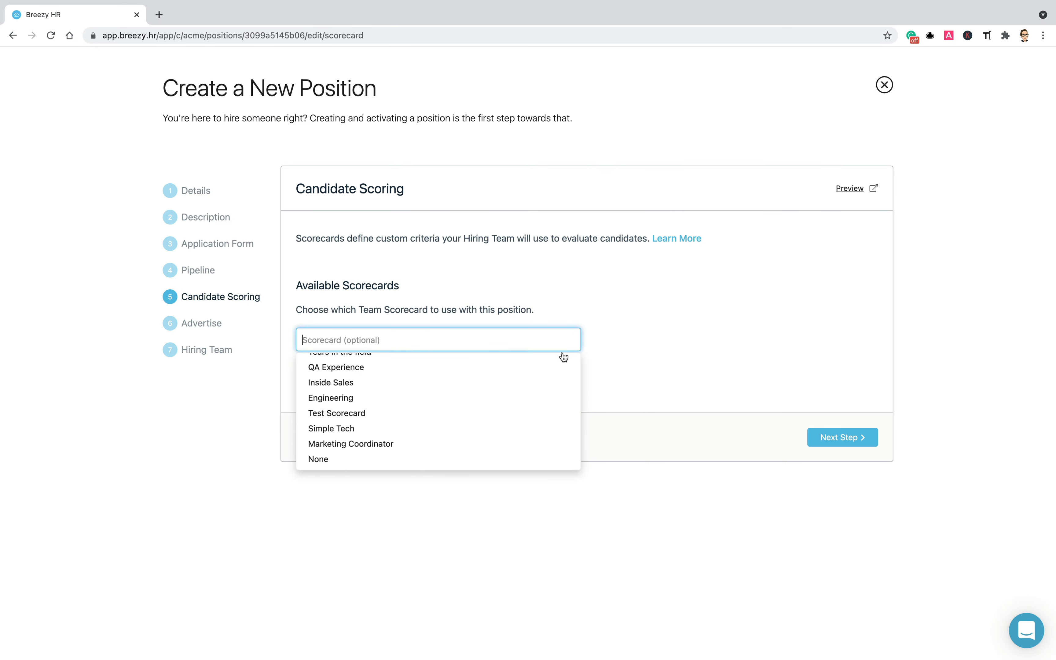
# - Select the QA Experience scorecard
pyautogui.click(561, 369)
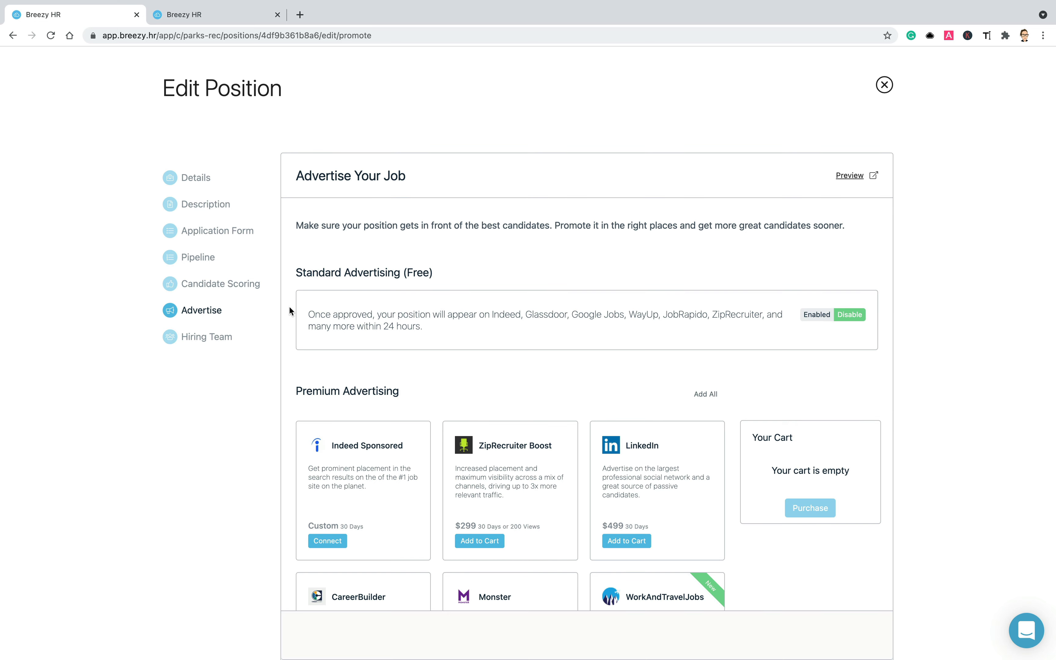
# - Browse the paid job-board ads and add Monster to the cart
pyautogui.scroll(-5, 376, 308)
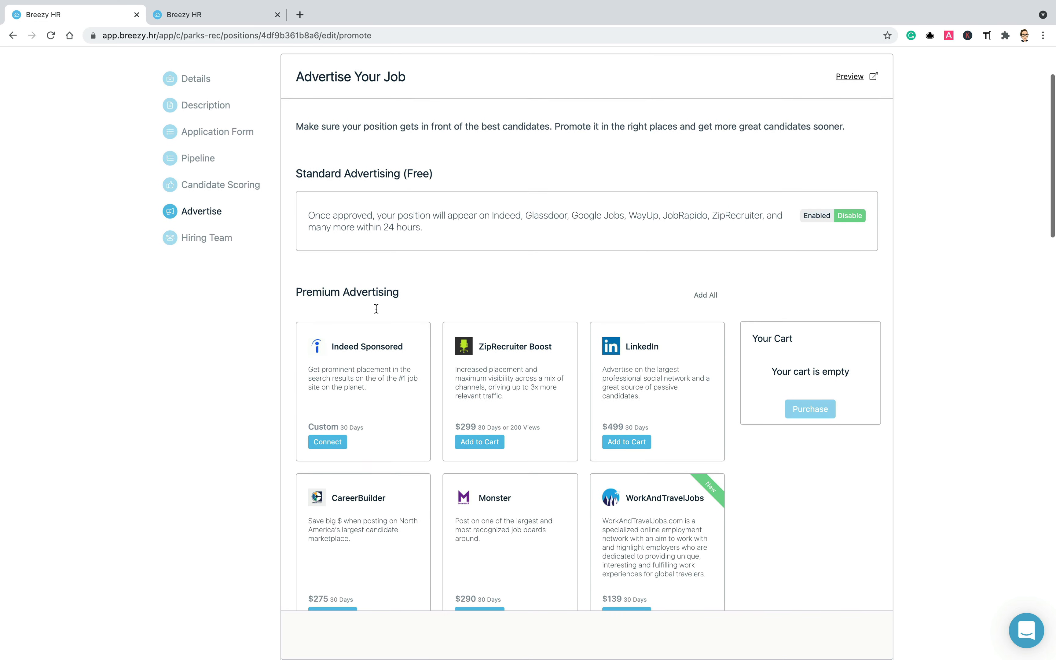
pyautogui.scroll(-7, 376, 309)
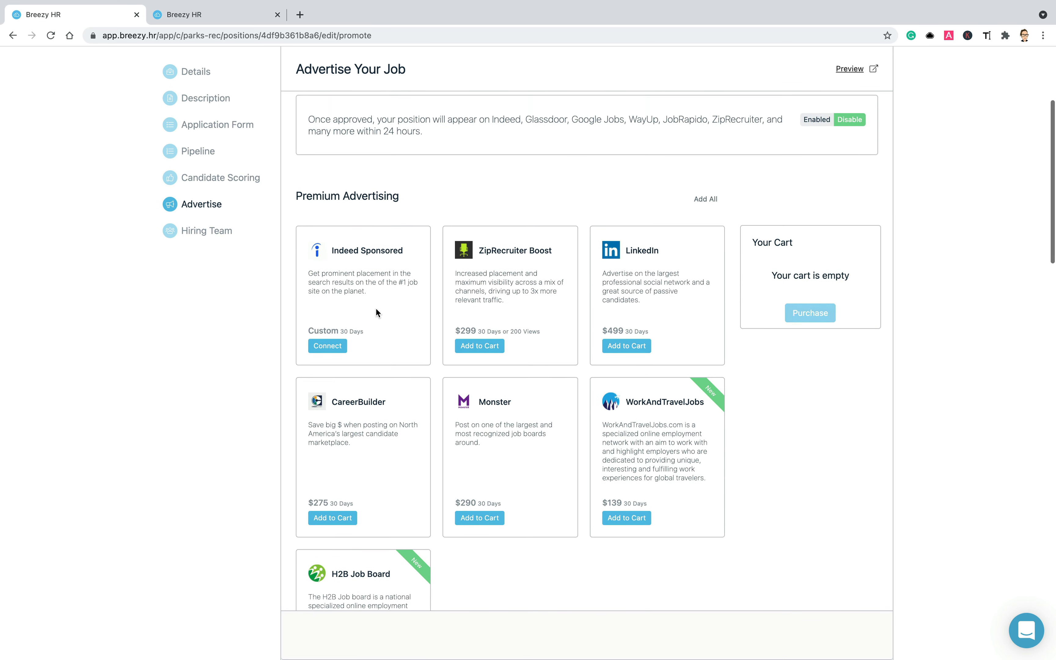
pyautogui.scroll(-10, 377, 308)
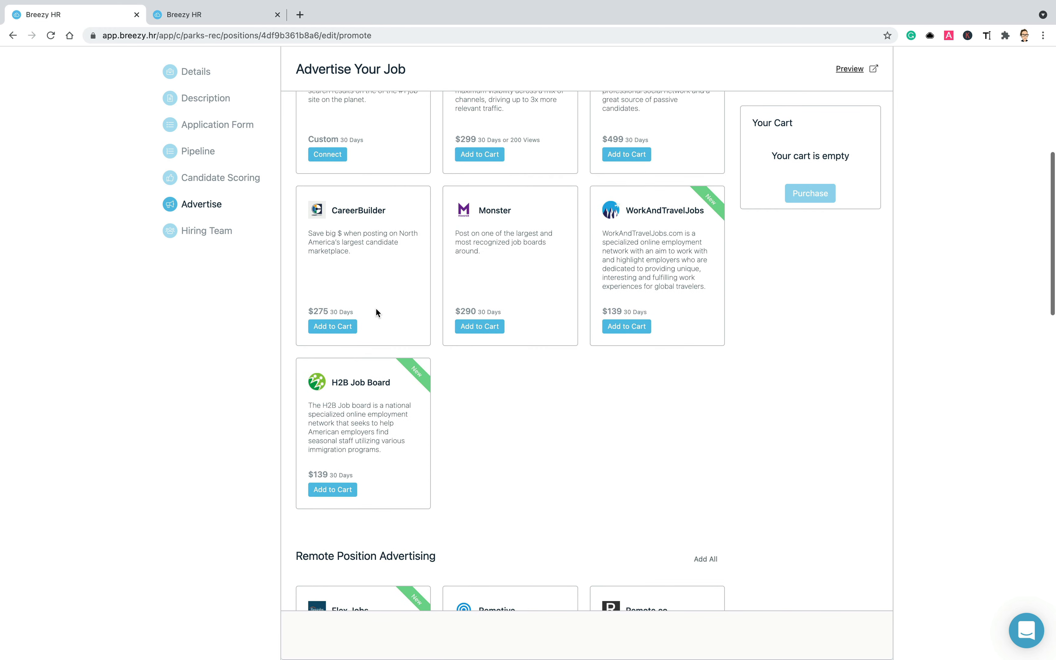
pyautogui.scroll(-20, 376, 309)
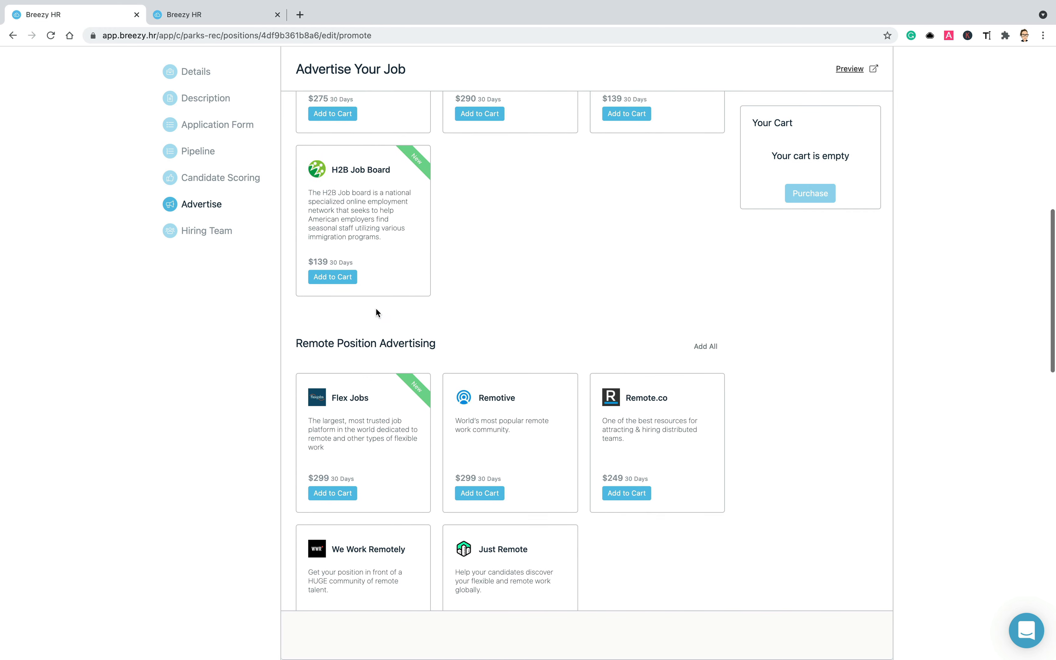
pyautogui.scroll(-20, 376, 309)
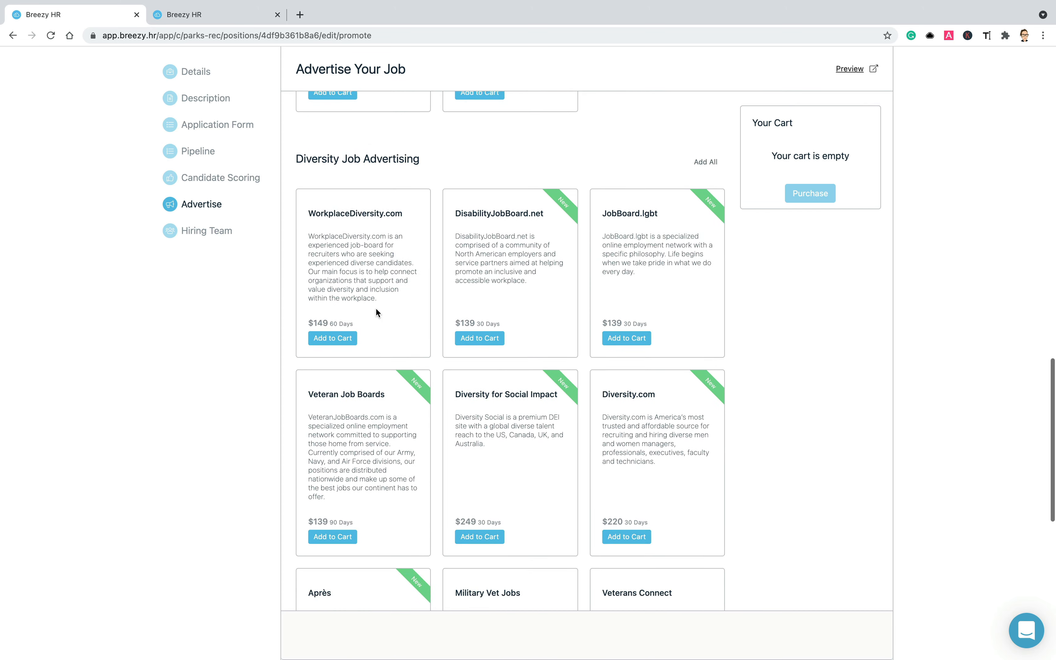
pyautogui.scroll(-7, 376, 309)
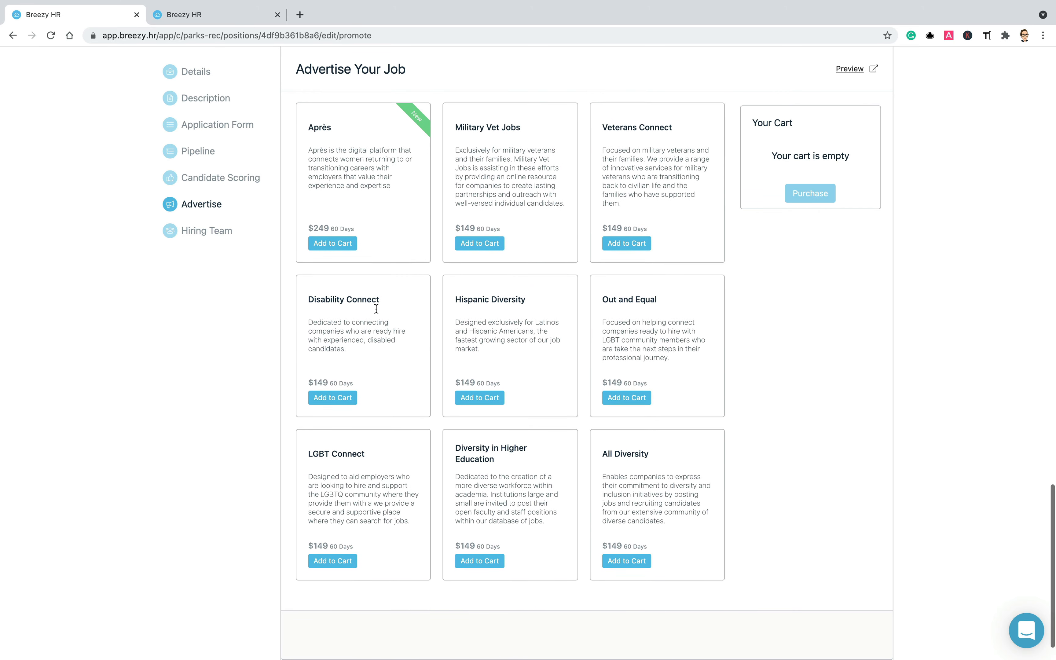
pyautogui.scroll(20, 376, 308)
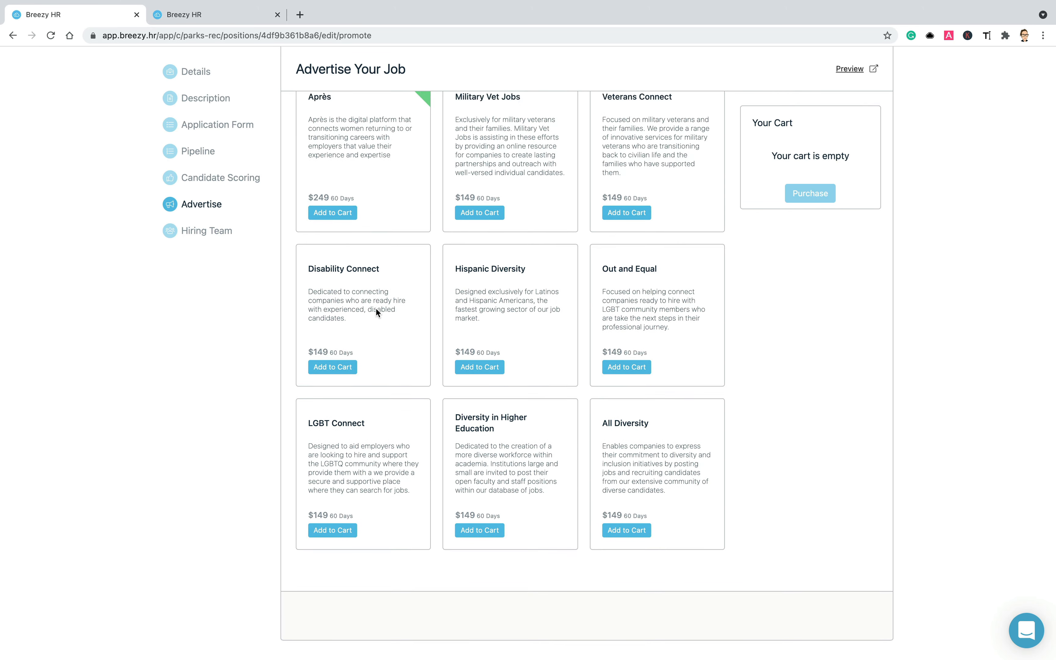
pyautogui.scroll(20, 376, 308)
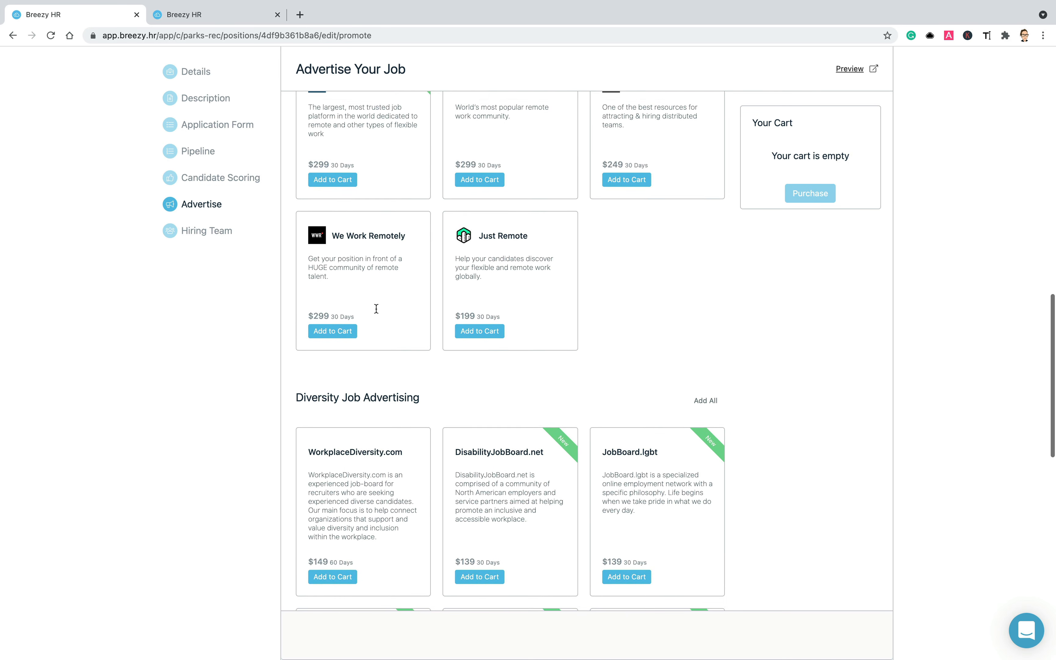
pyautogui.scroll(4, 376, 307)
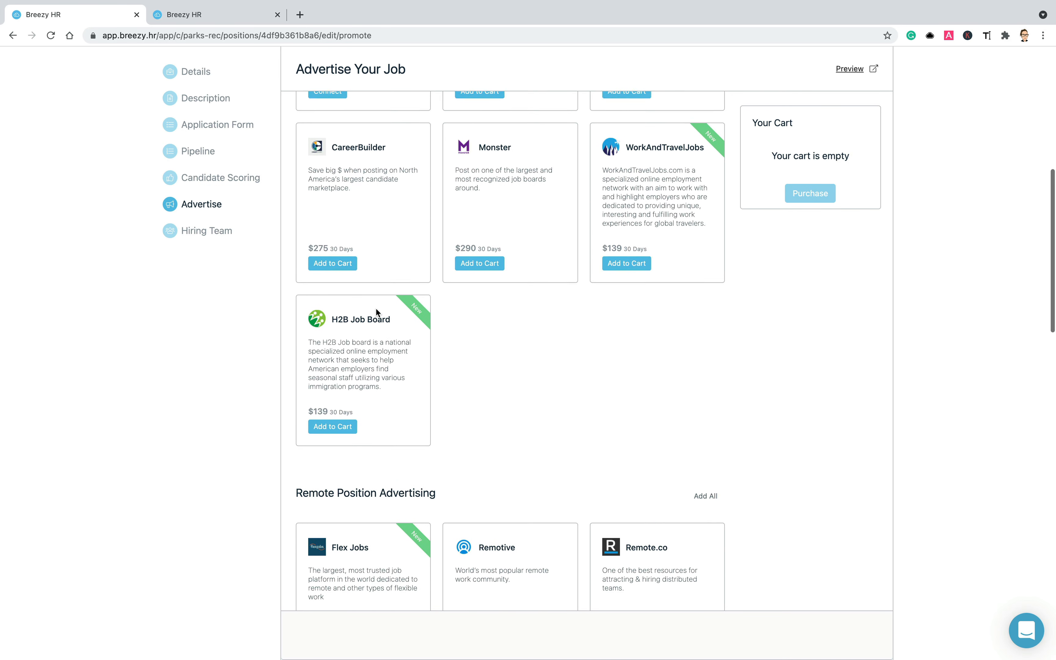
pyautogui.click(465, 284)
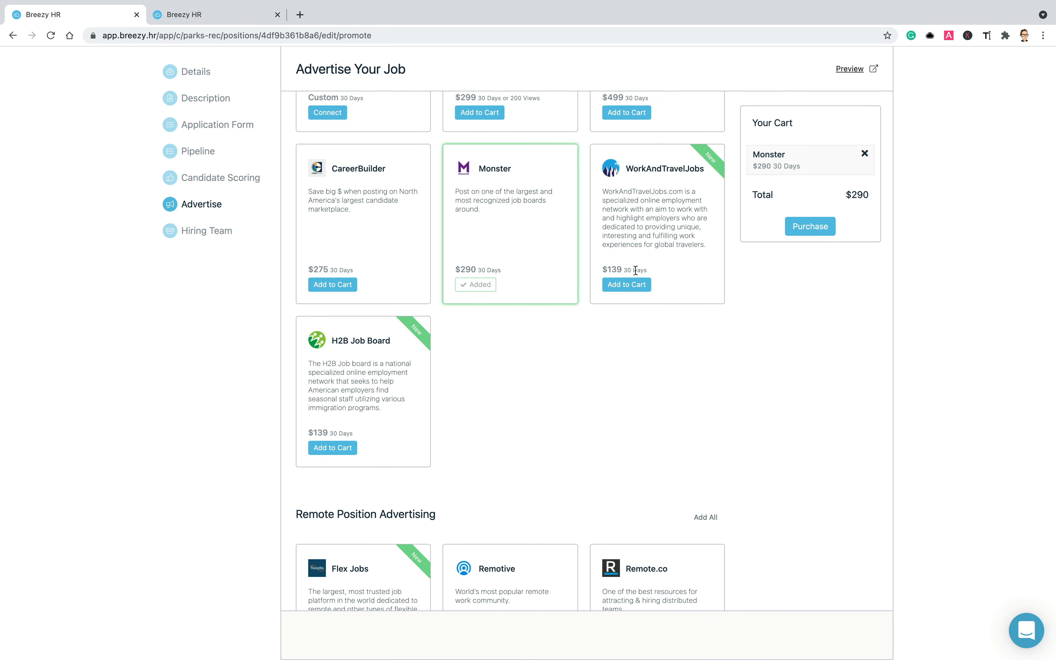
# - Start the purchase, cancel it, and remove Monster so the cart is empty
pyautogui.click(806, 227)
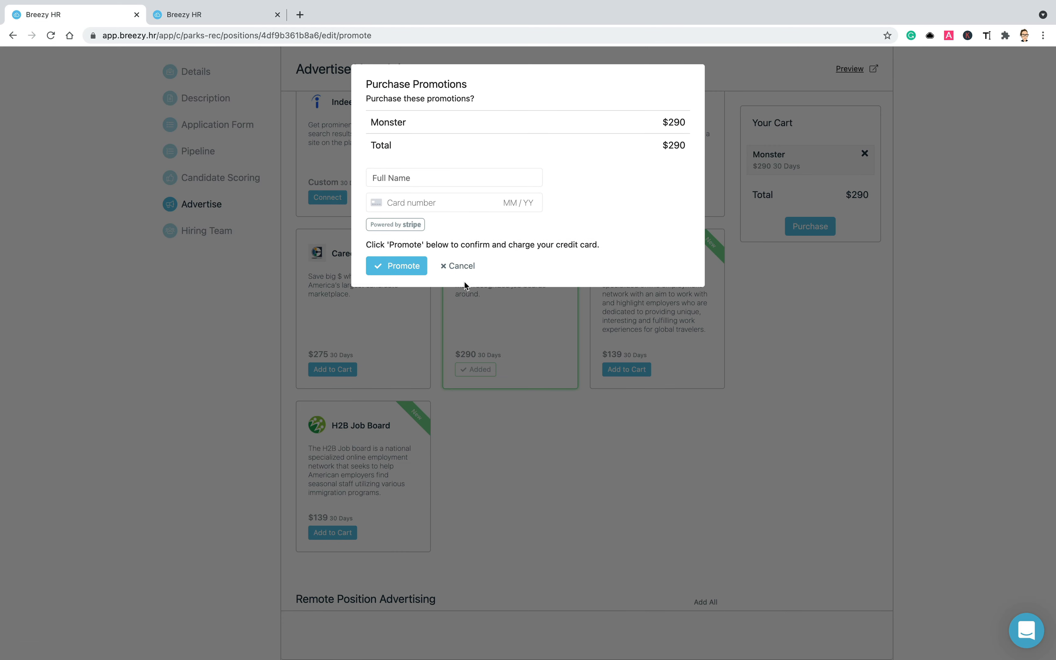
pyautogui.click(461, 267)
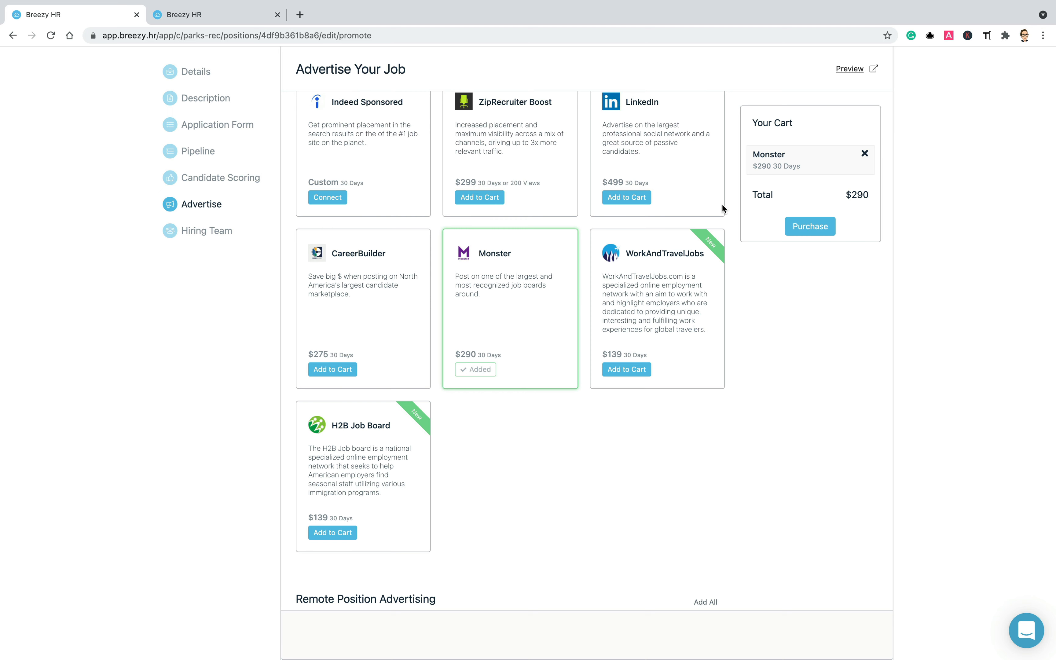
pyautogui.click(863, 154)
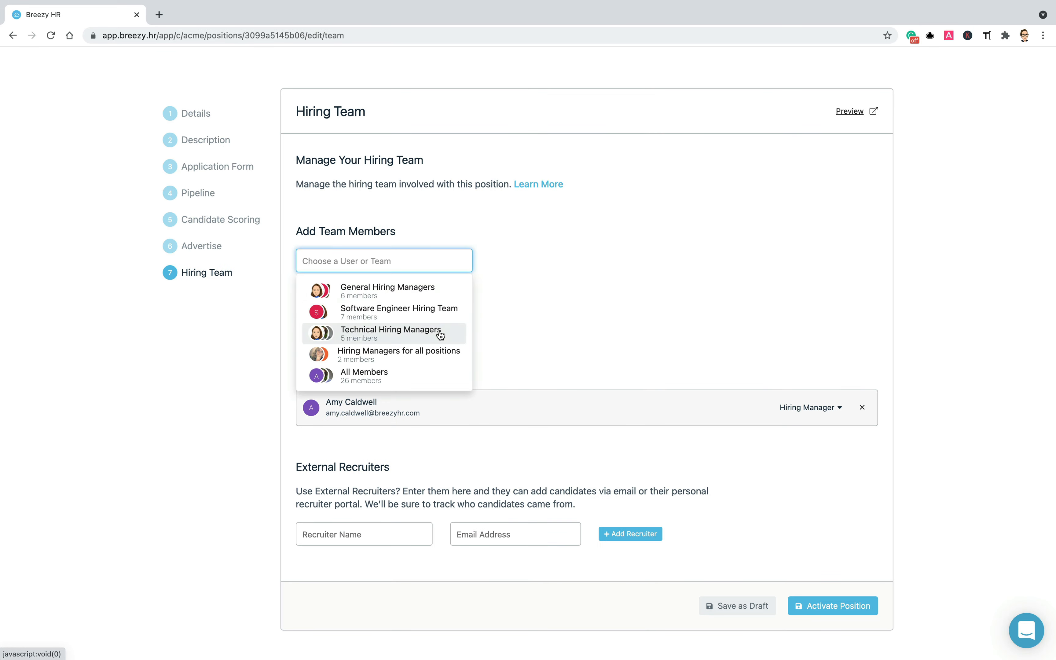
# - Add the Technical Hiring Managers team with the Hiring Manager role
pyautogui.click(440, 335)
pyautogui.click(434, 289)
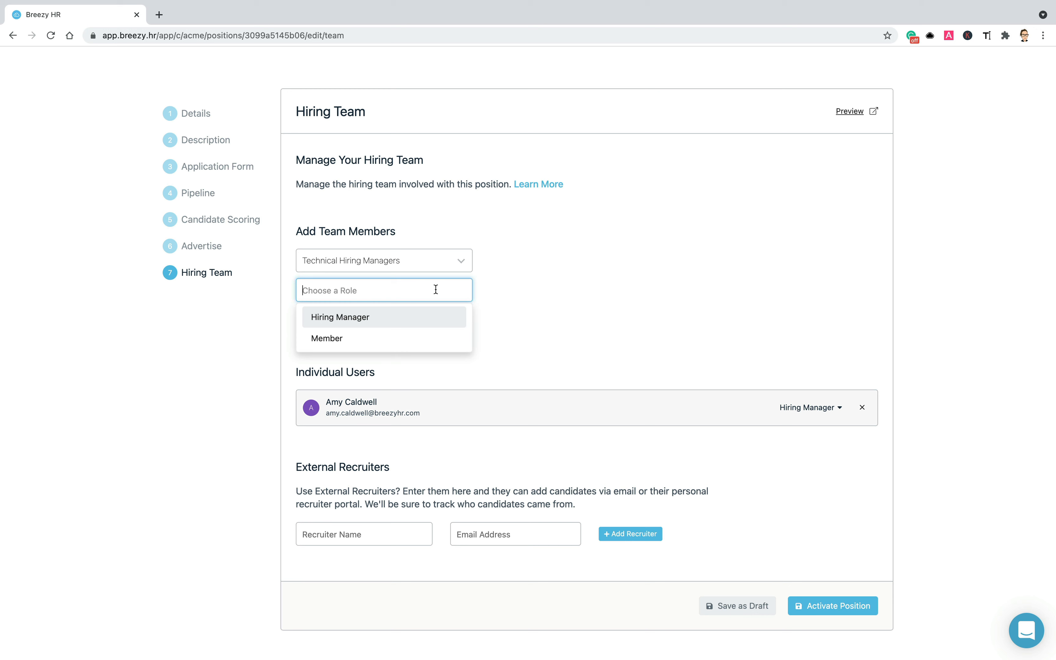
pyautogui.click(427, 317)
pyautogui.click(304, 319)
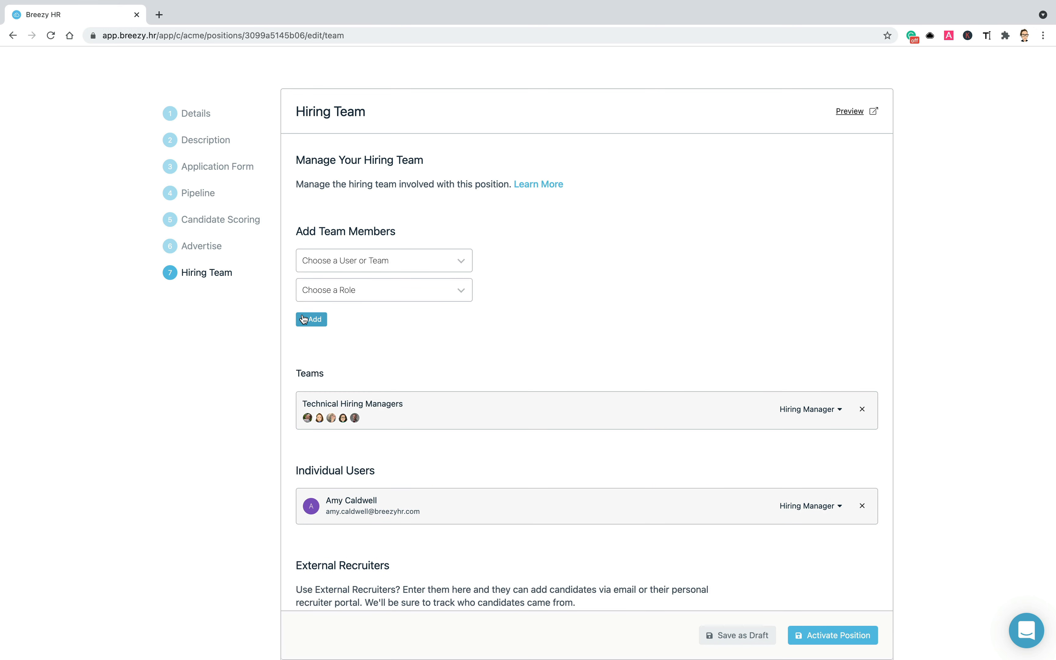
# - Add a first individual user to the hiring team as Member
pyautogui.click(427, 262)
pyautogui.scroll(-5, 413, 319)
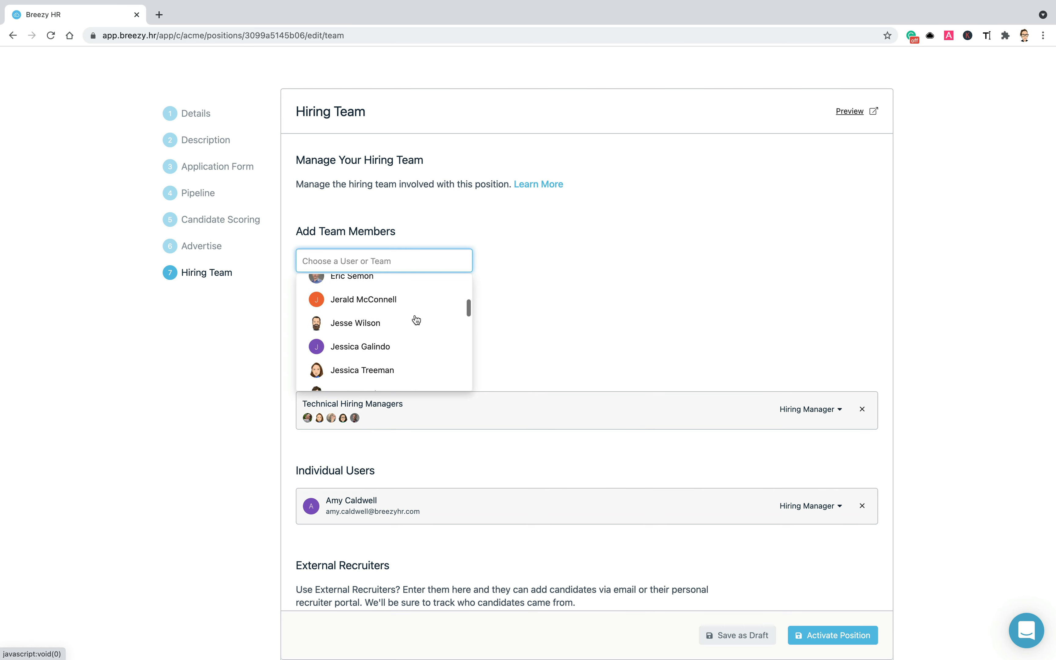
pyautogui.click(409, 322)
pyautogui.click(394, 290)
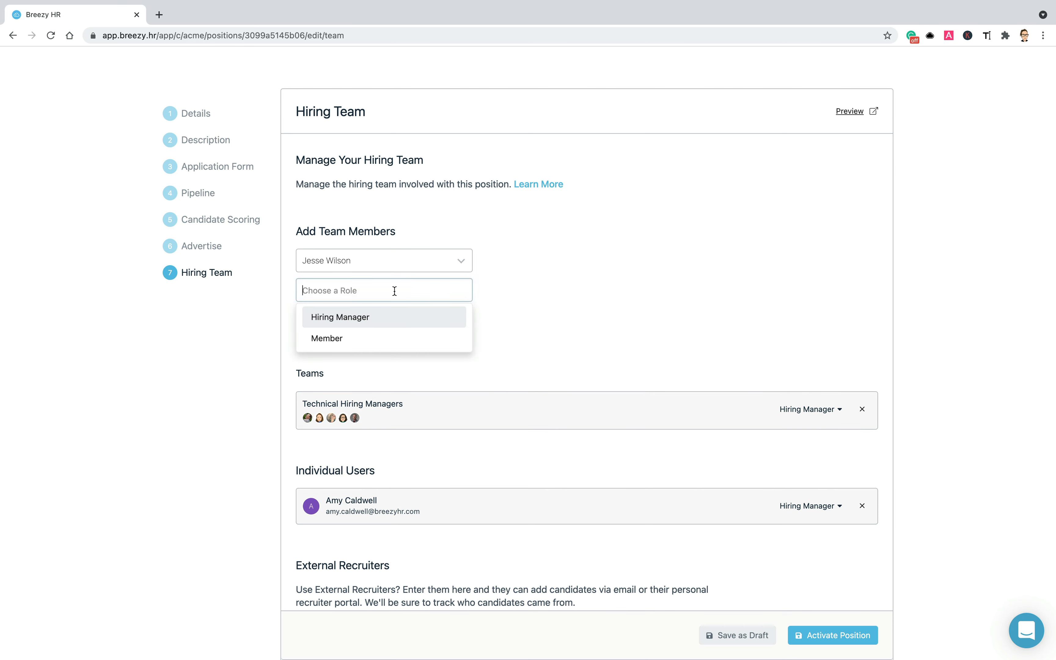
pyautogui.click(384, 343)
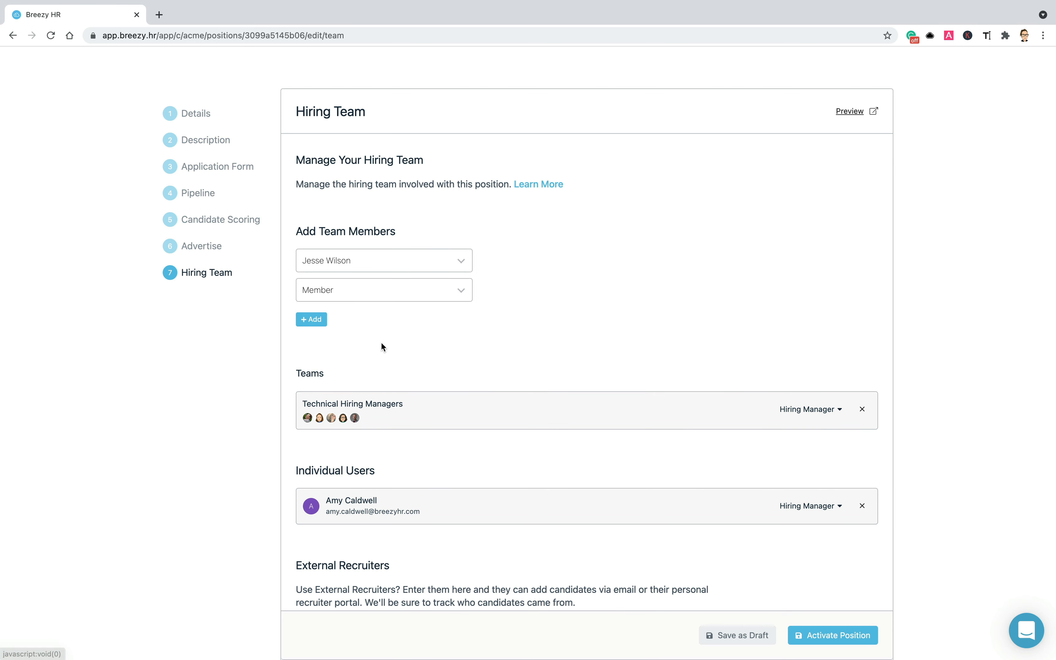
pyautogui.click(317, 323)
# - Add a second individual user as Member
pyautogui.click(436, 264)
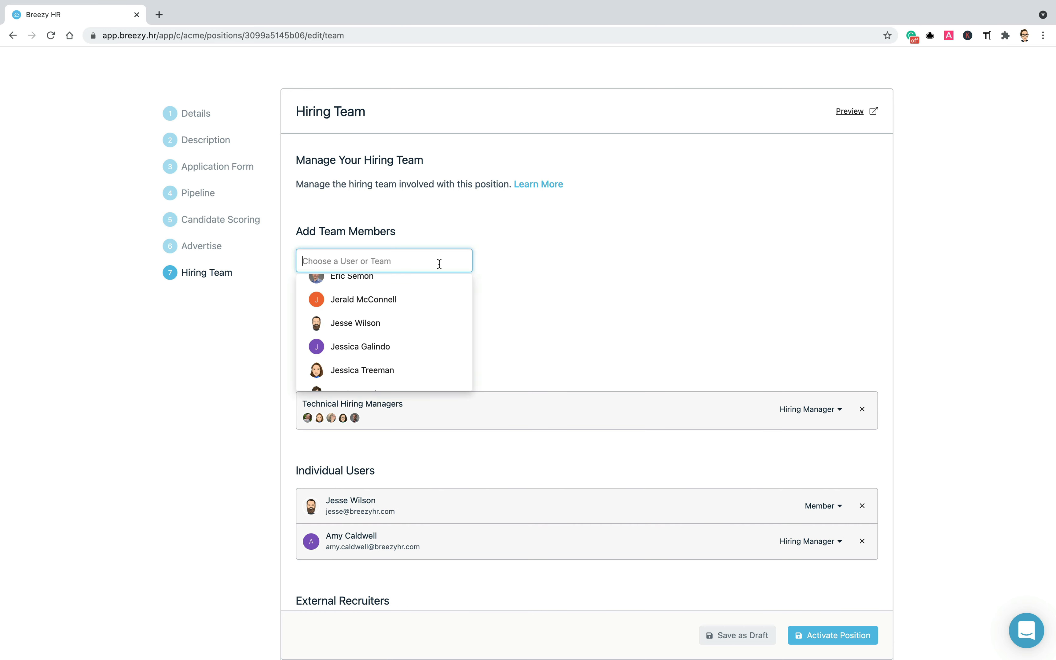
pyautogui.scroll(-3, 418, 318)
pyautogui.click(417, 312)
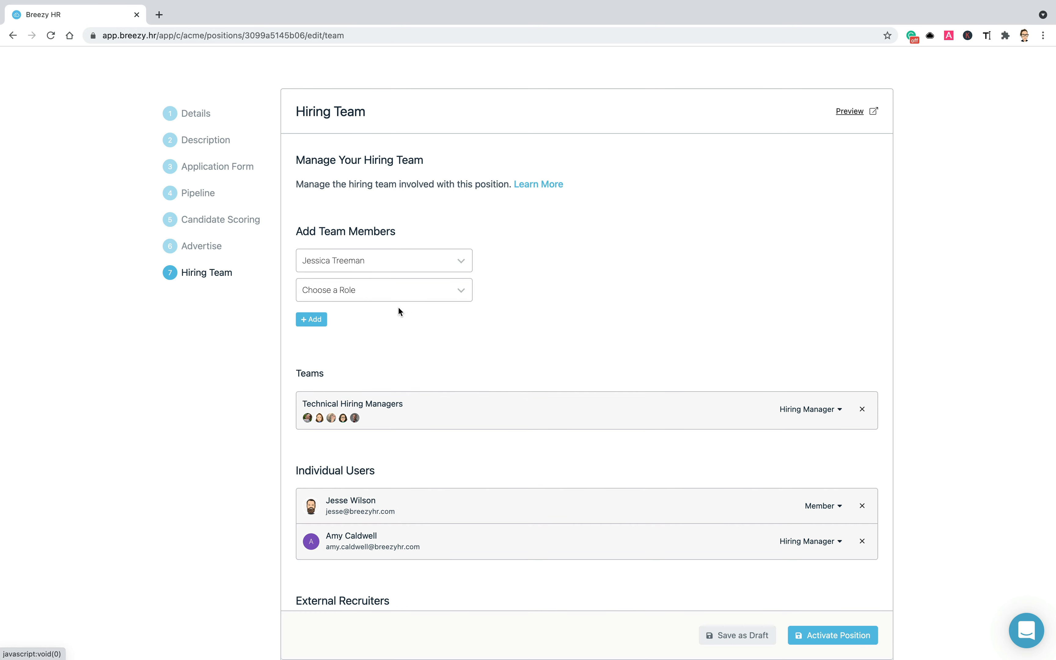
pyautogui.click(382, 295)
pyautogui.click(374, 342)
pyautogui.click(317, 323)
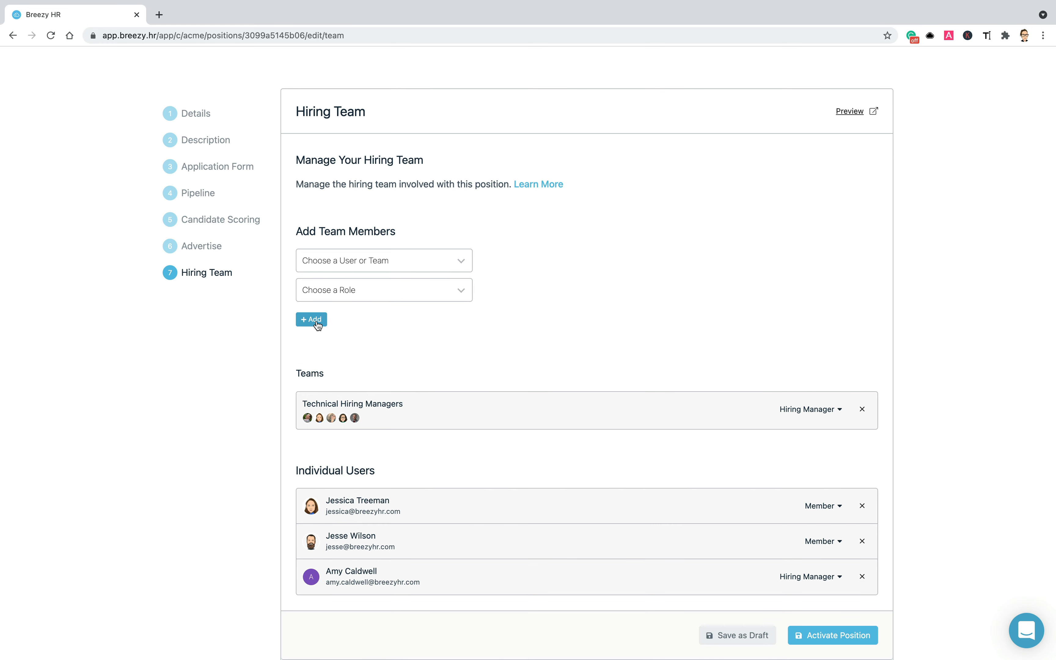
pyautogui.scroll(-5, 317, 325)
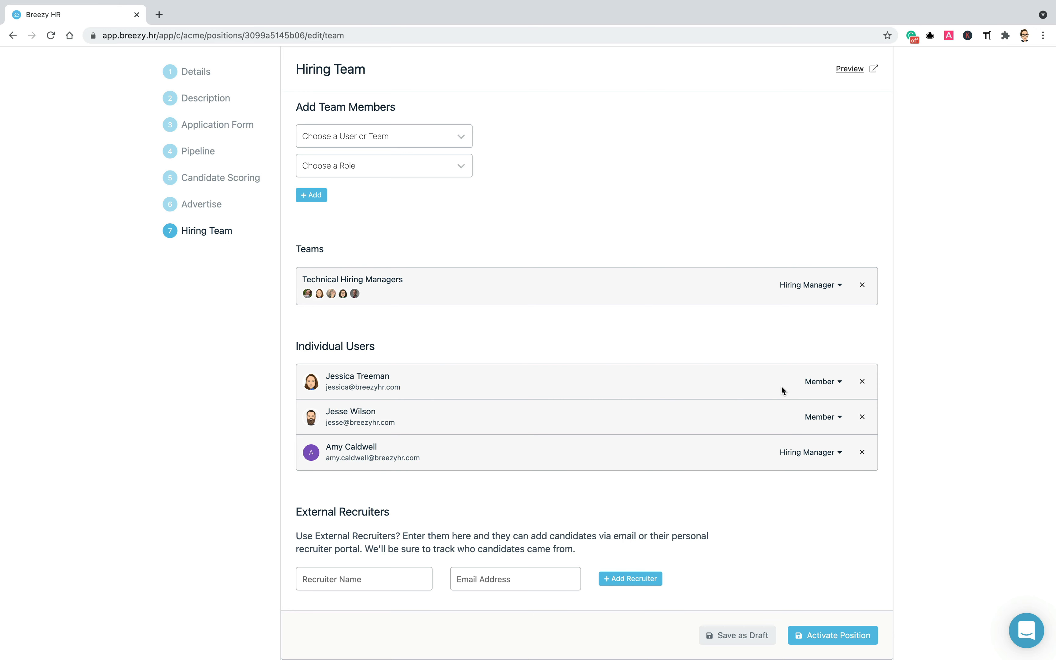
pyautogui.scroll(-2, 781, 385)
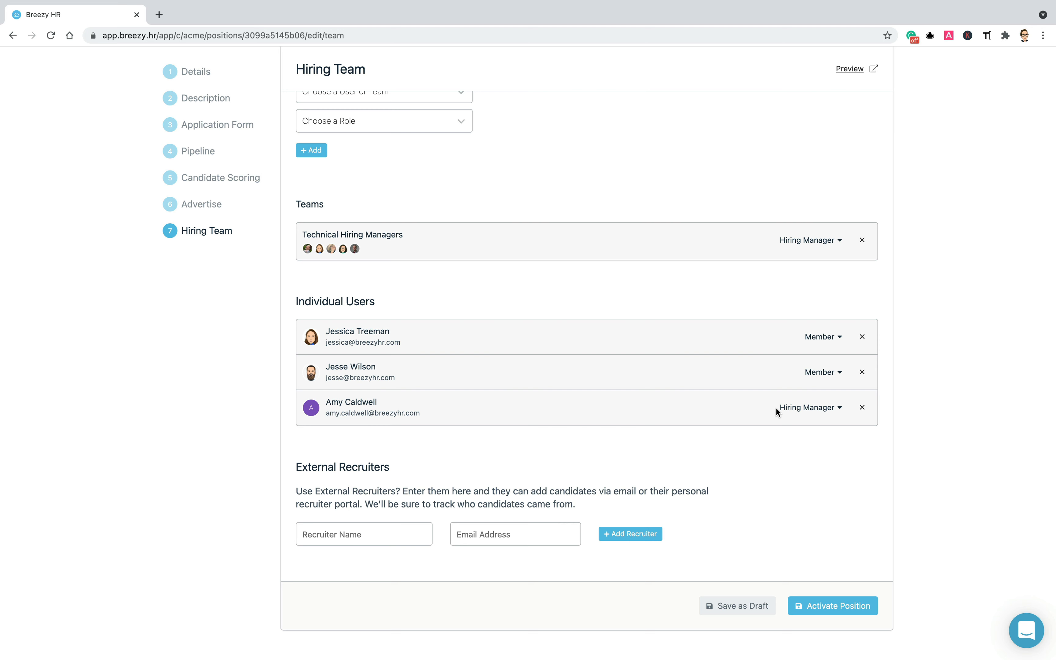
# - Enter the external recruiter's name and e-mail address and add them as recruiter
pyautogui.click(386, 529)
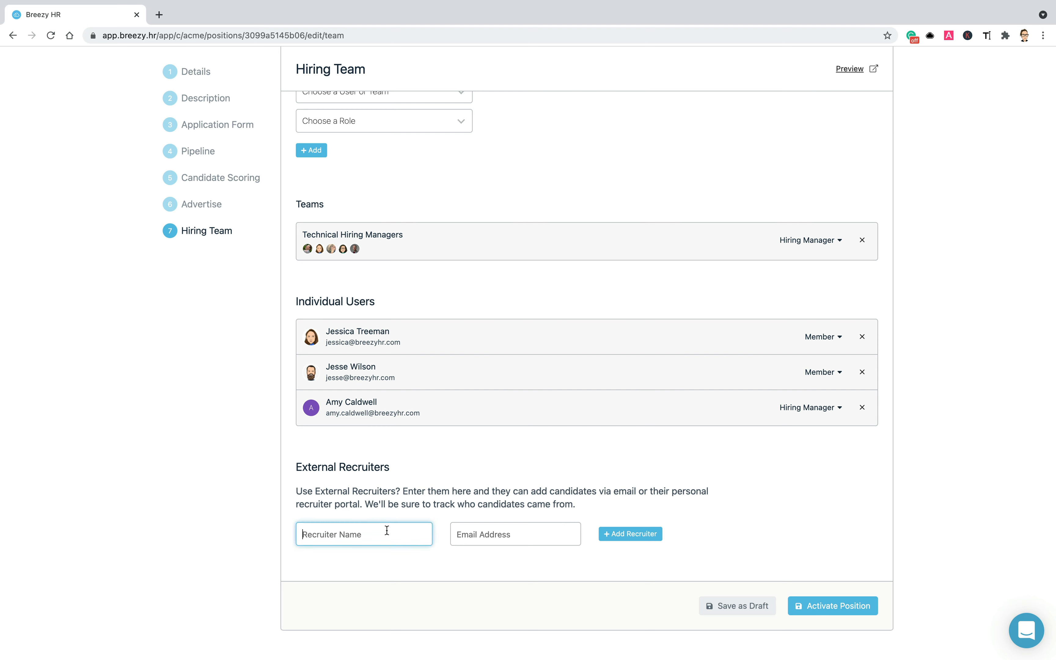
pyautogui.press('Tab')
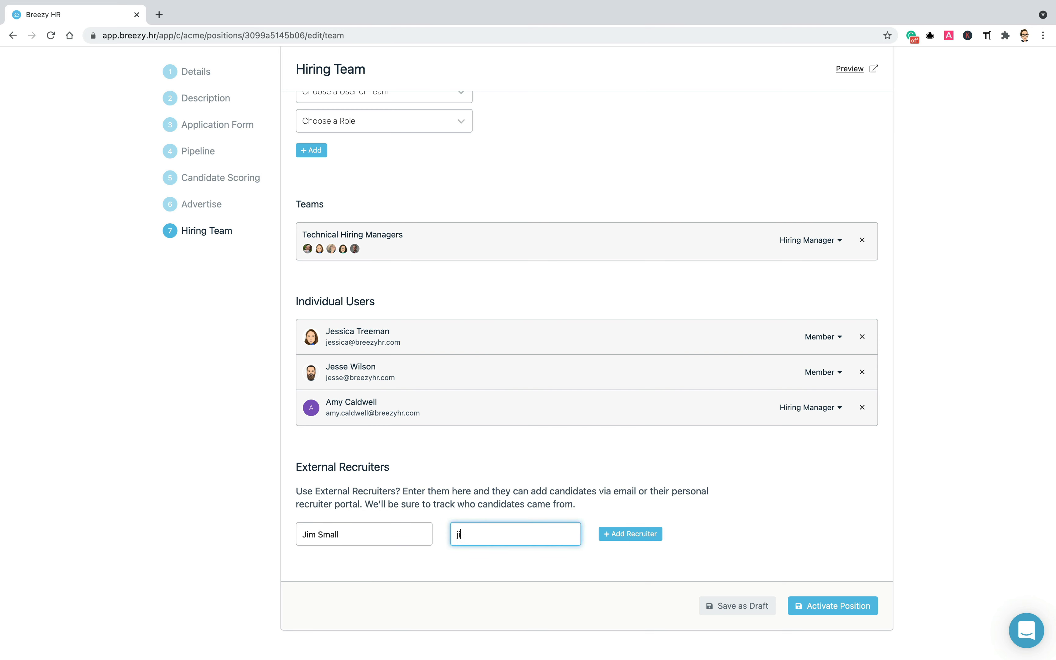
pyautogui.click(610, 541)
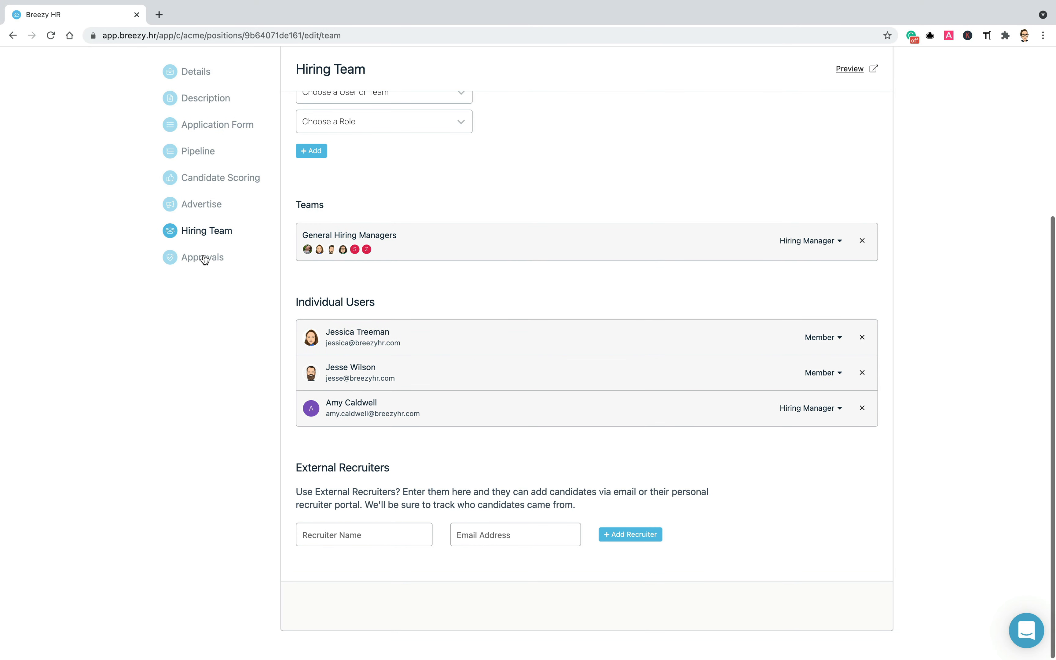
# - In the position's Approvals settings, replace Approval Flow 1 with a different approval flow
pyautogui.click(204, 259)
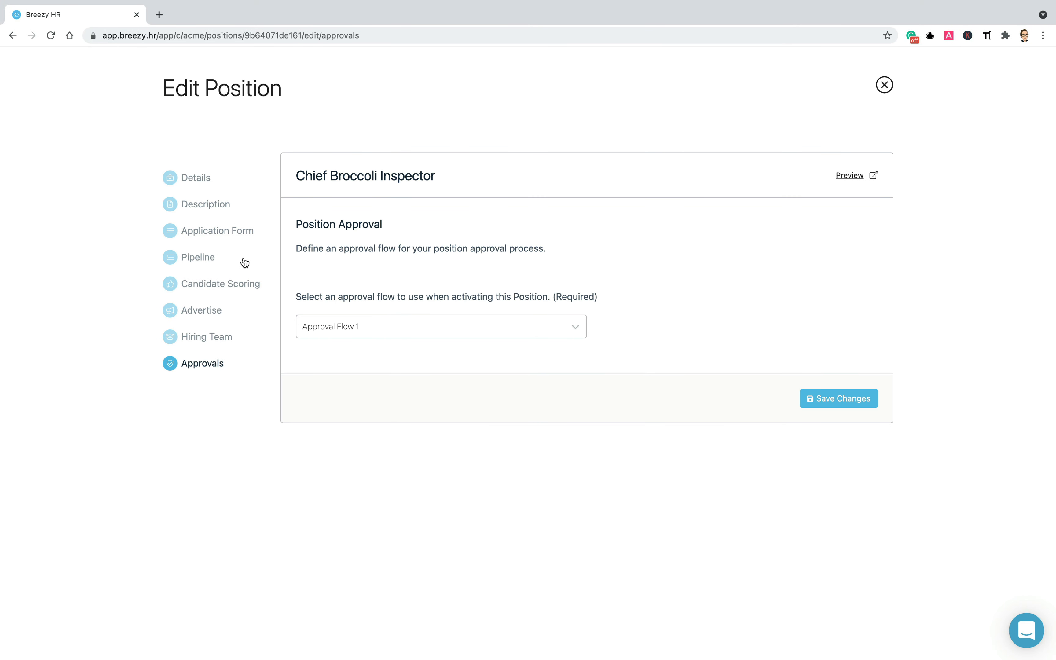
pyautogui.click(527, 328)
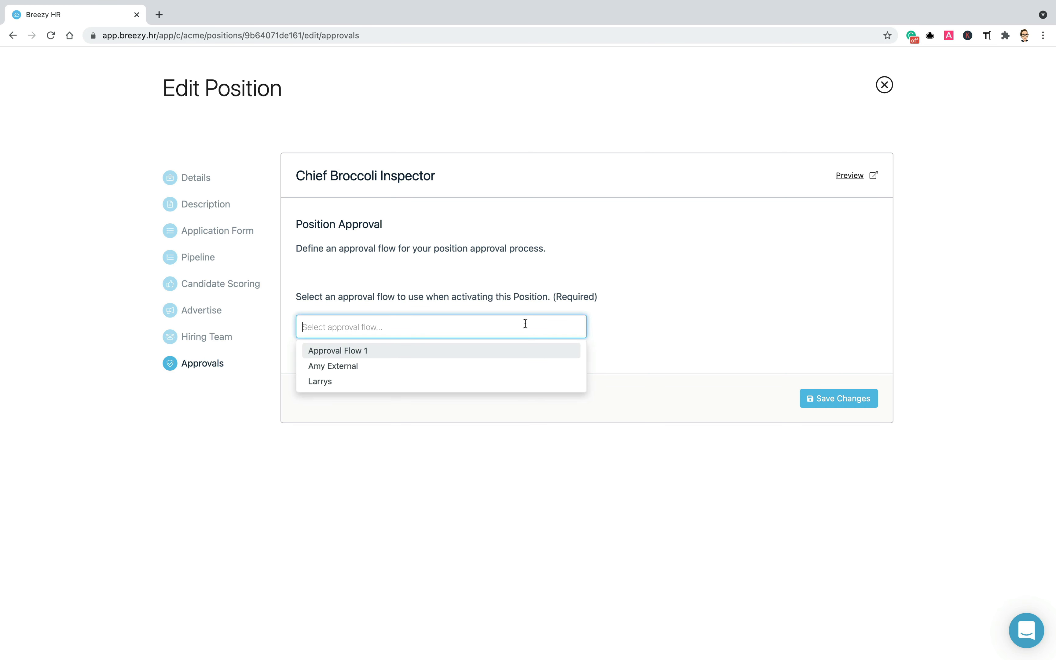
pyautogui.click(522, 367)
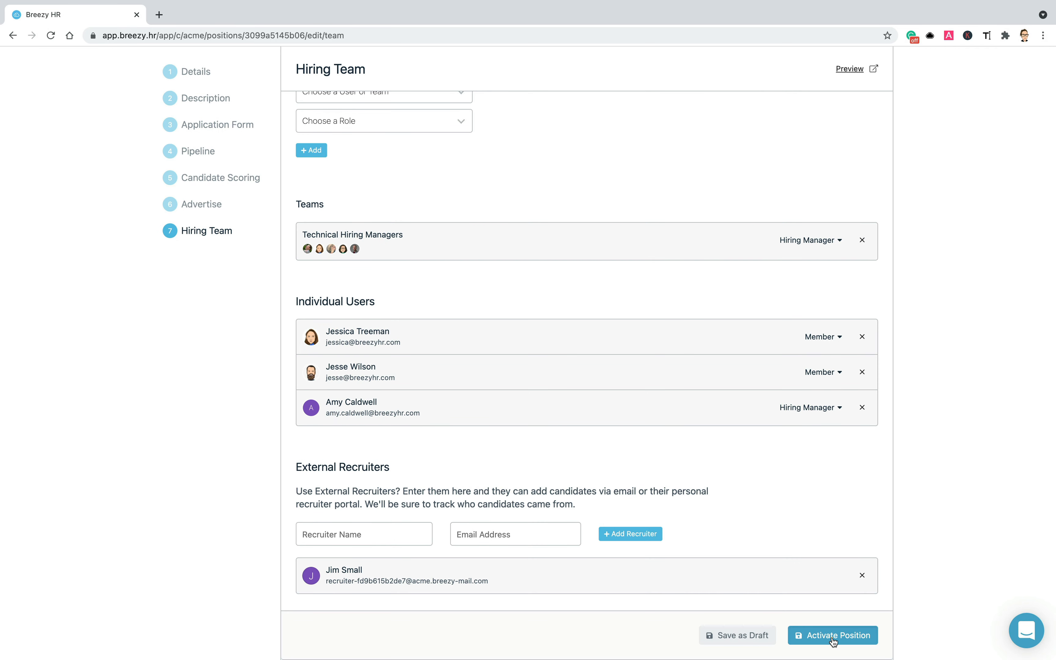
# - Activate the Chief Broccoli Inspector position, confirm with Yes please, and save out of the wizard
pyautogui.click(834, 637)
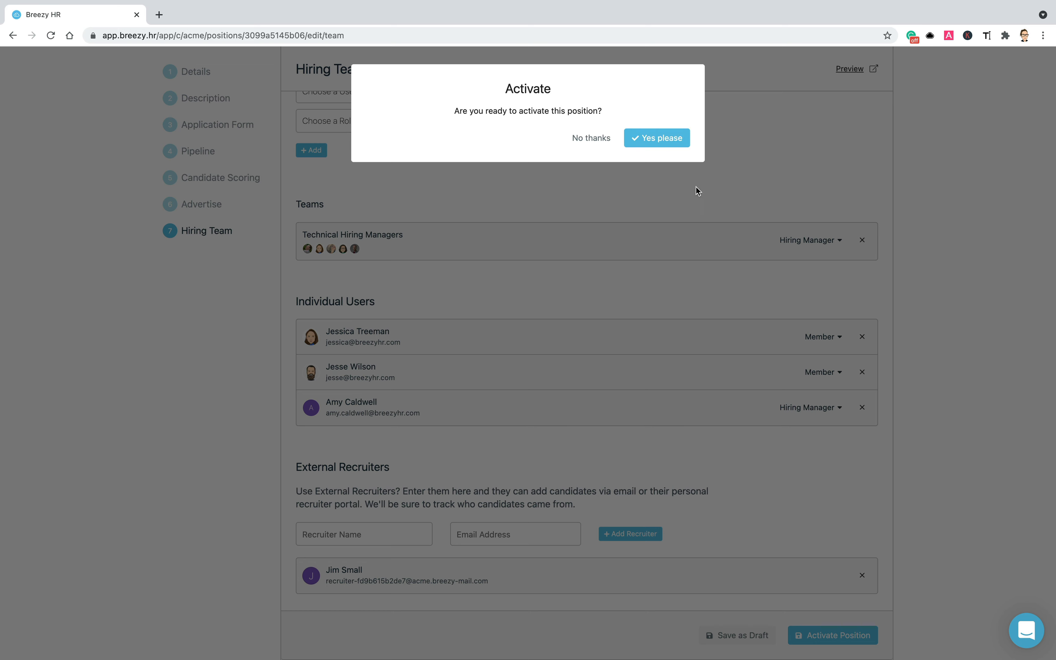
pyautogui.click(657, 138)
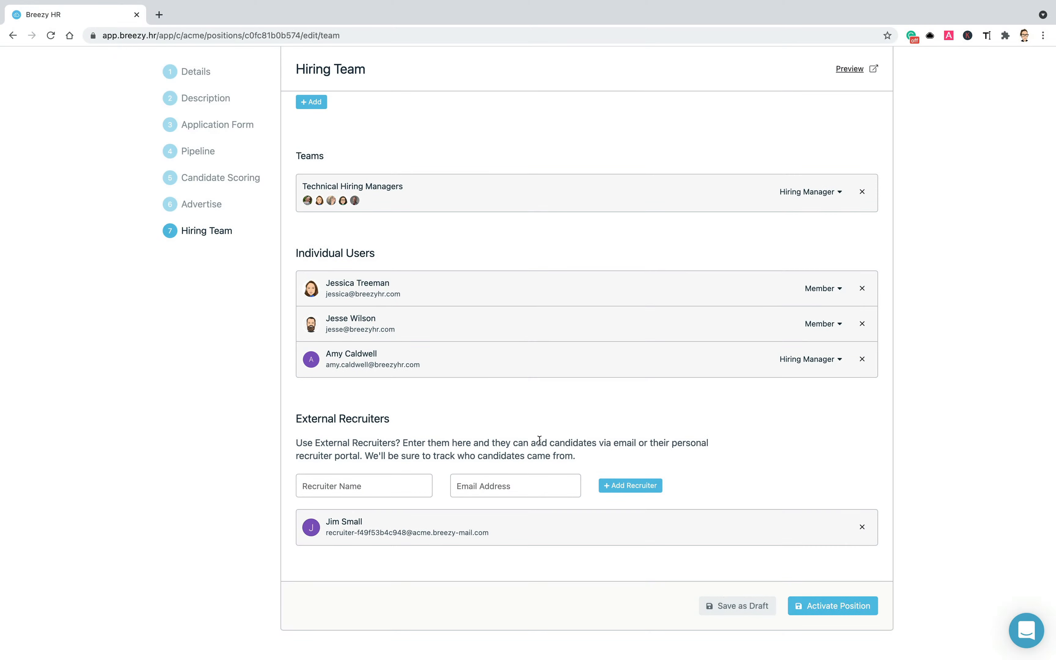
pyautogui.click(730, 608)
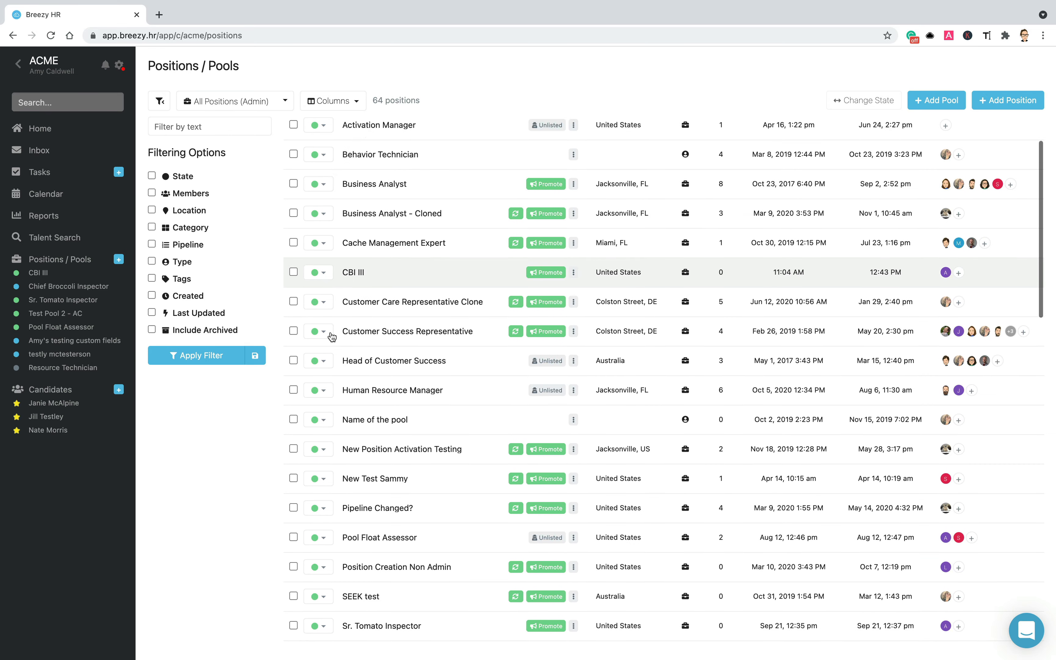
# - Set the Chief Broccoli Inspector row's state from Draft to Active in the list
pyautogui.scroll(-5, 331, 336)
pyautogui.scroll(-10, 332, 337)
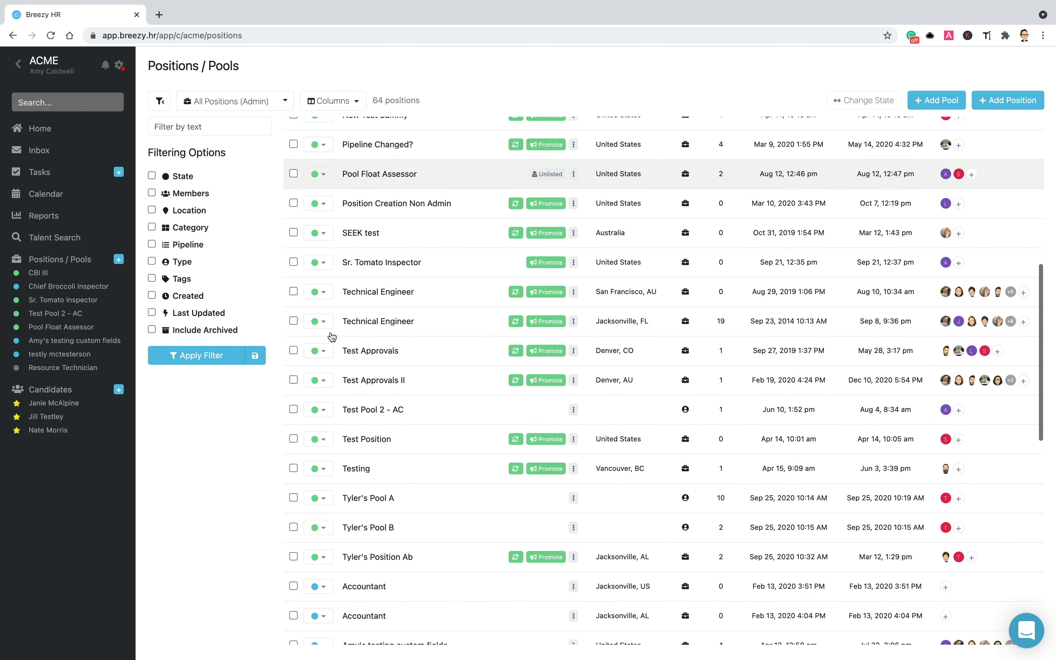
pyautogui.scroll(-3, 332, 337)
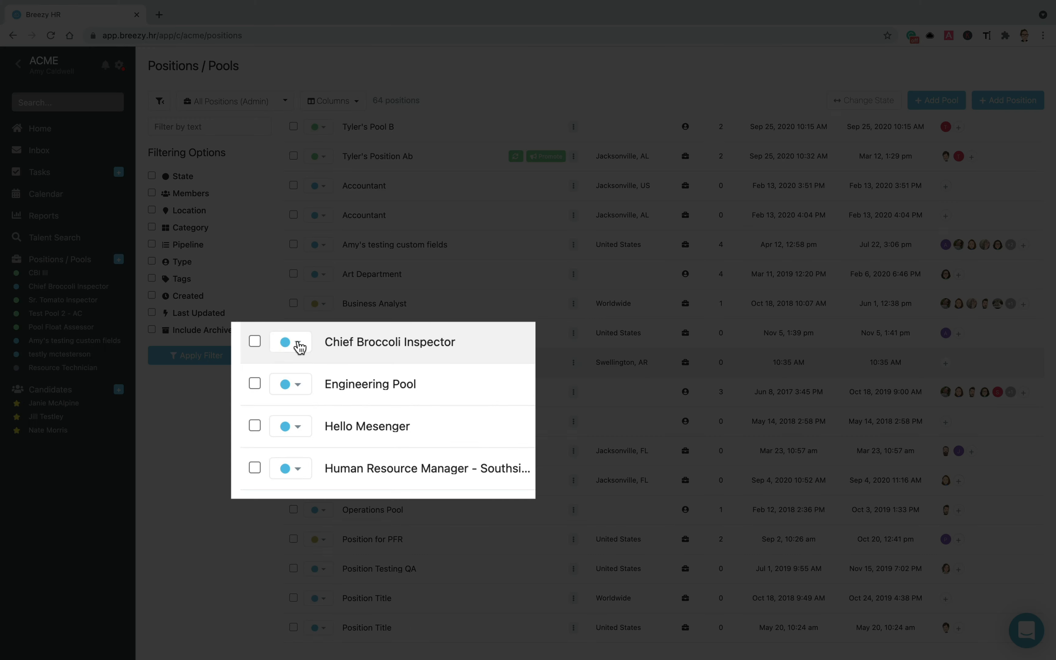
pyautogui.click(300, 348)
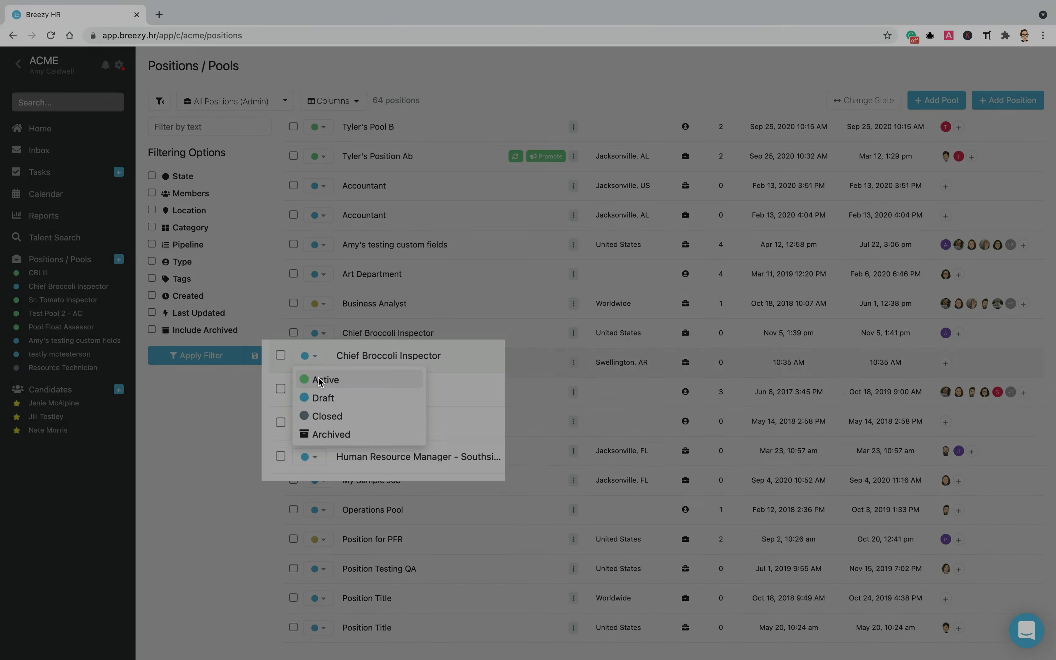
pyautogui.click(320, 380)
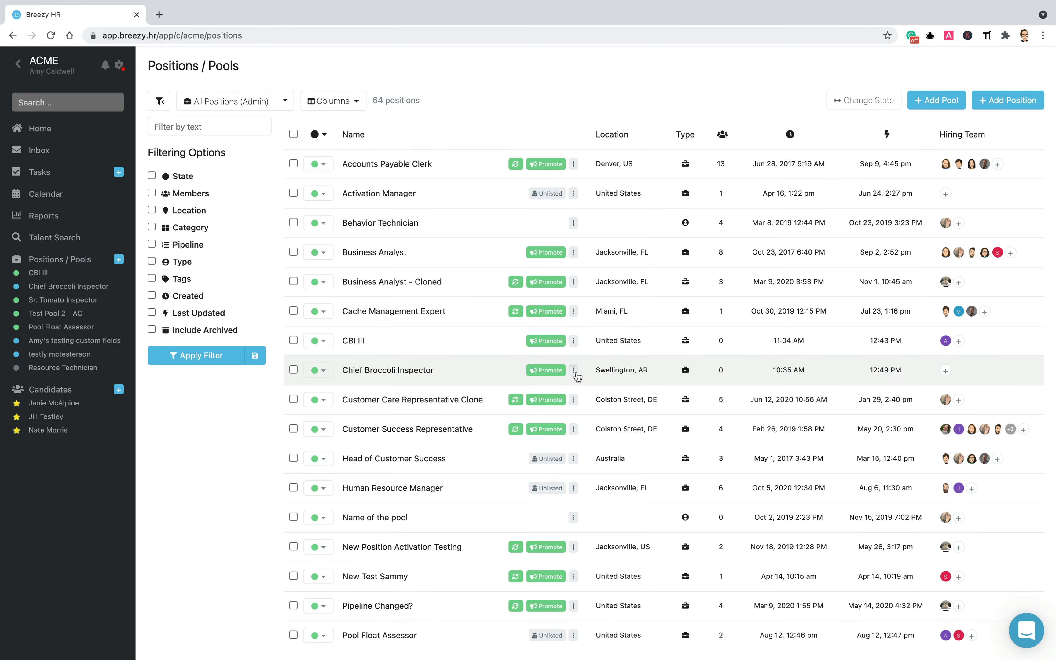
# - Edit Chief Broccoli Inspector's city from Swellington to Marpleton and save the changes
pyautogui.click(574, 370)
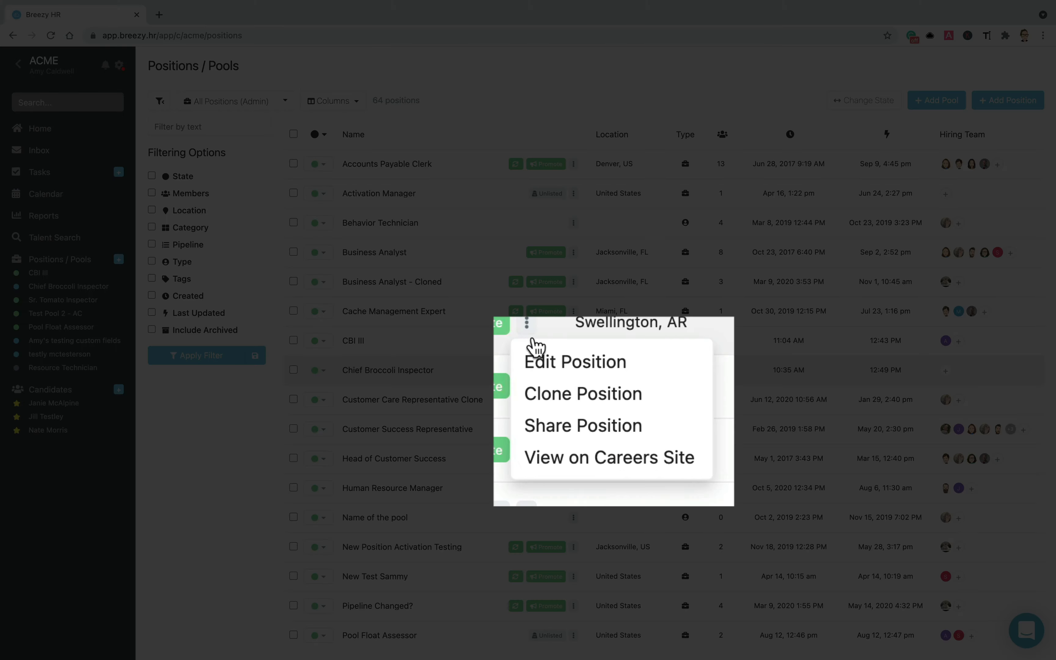
pyautogui.click(537, 371)
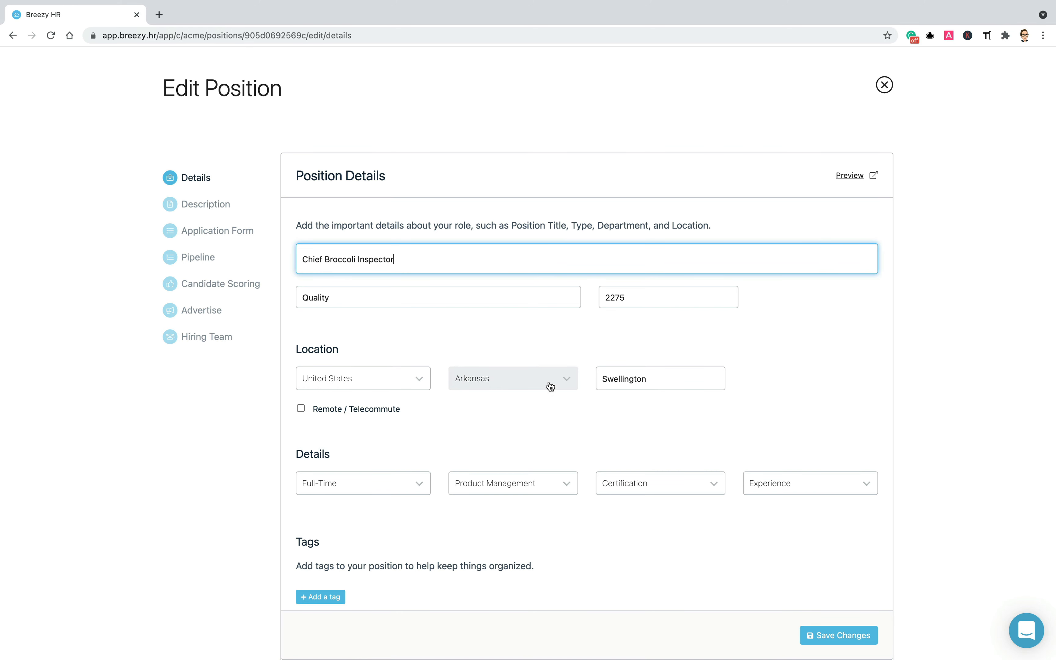
pyautogui.scroll(-2, 484, 314)
pyautogui.click(630, 337)
pyautogui.doubleClick(631, 337)
pyautogui.write('Marpleton')
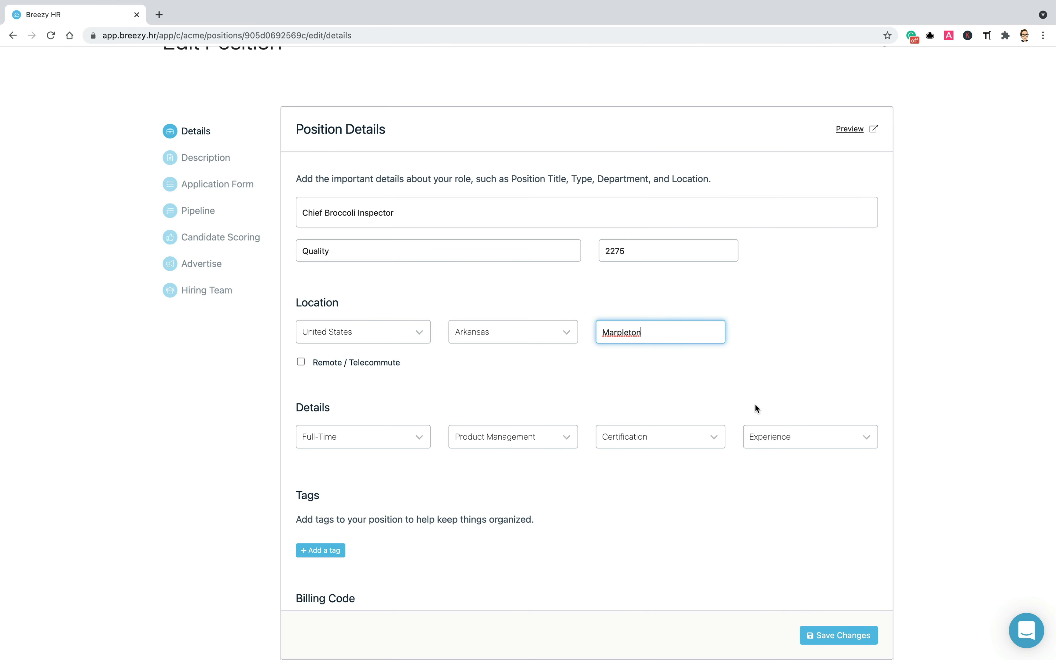
pyautogui.click(841, 635)
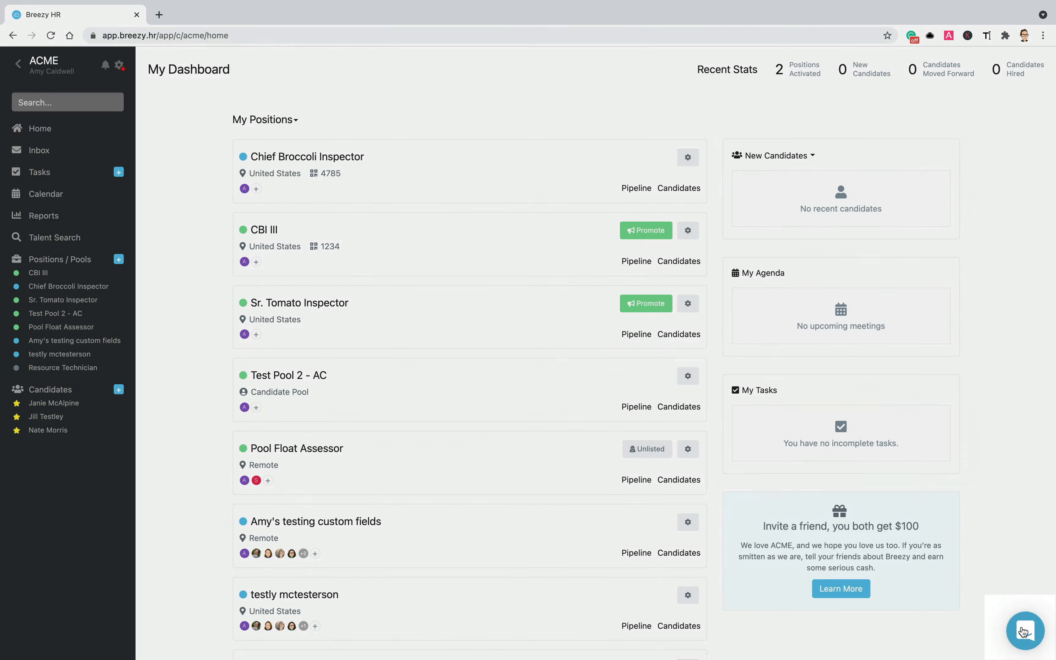
# - Open the Share Position dialog for Chief Broccoli Inspector from its row's actions menu
pyautogui.click(1025, 632)
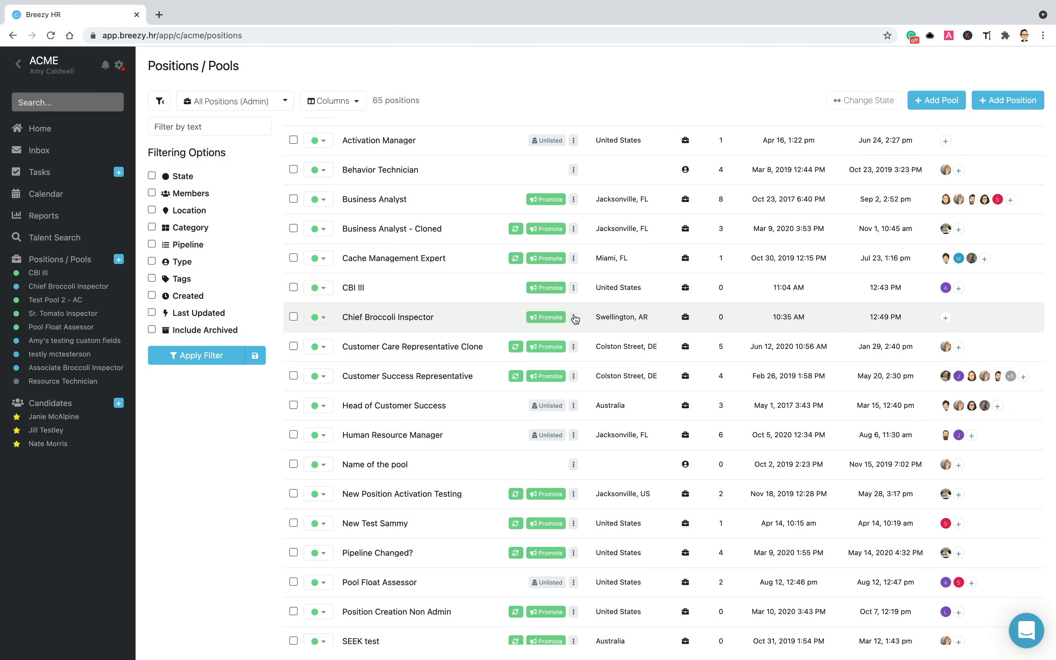
pyautogui.click(573, 317)
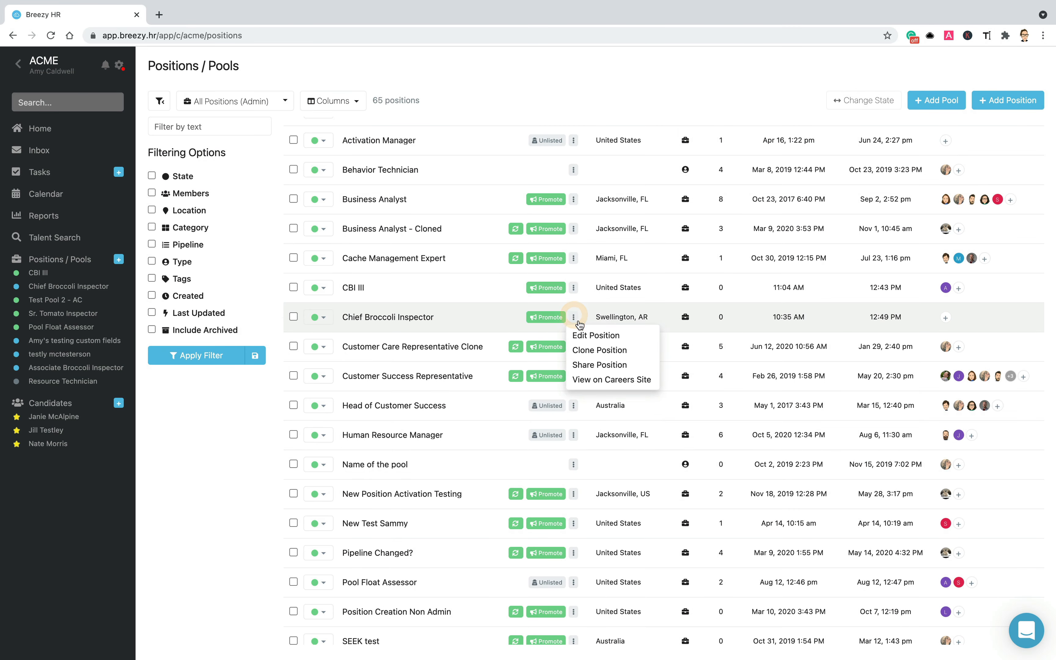
pyautogui.click(586, 365)
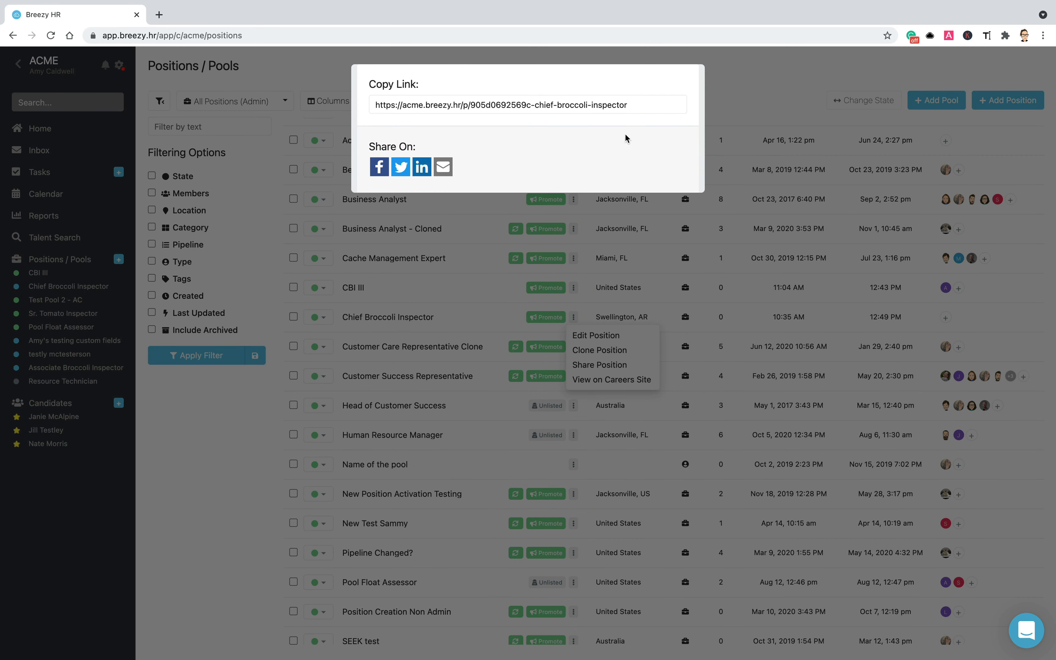